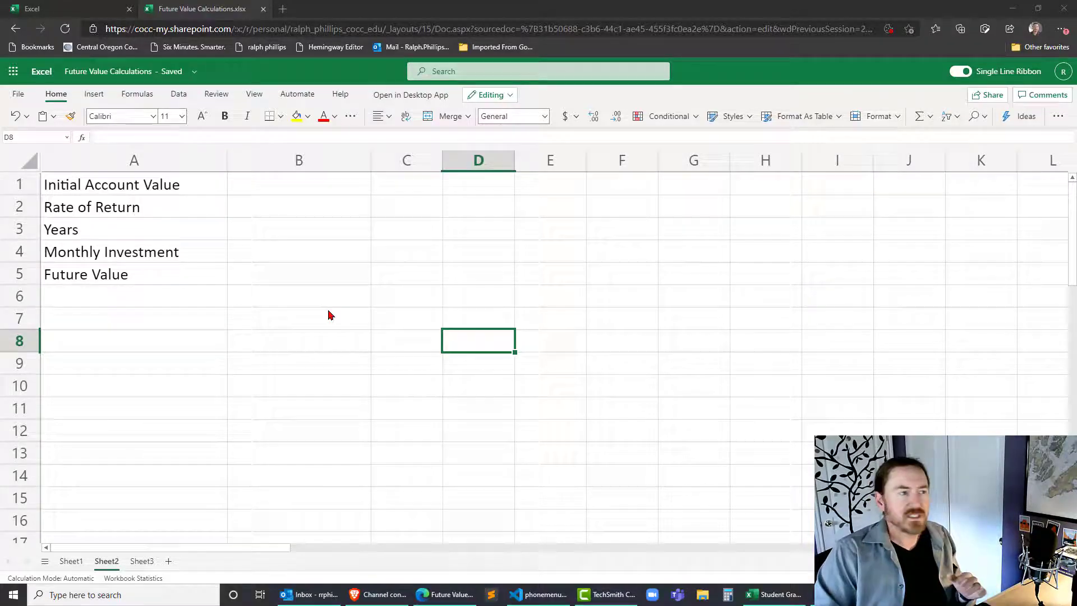
Step: Enter 0 as the initial account value in B1 and 11% as the rate in B2
left_click(274, 282)
left_click(119, 188)
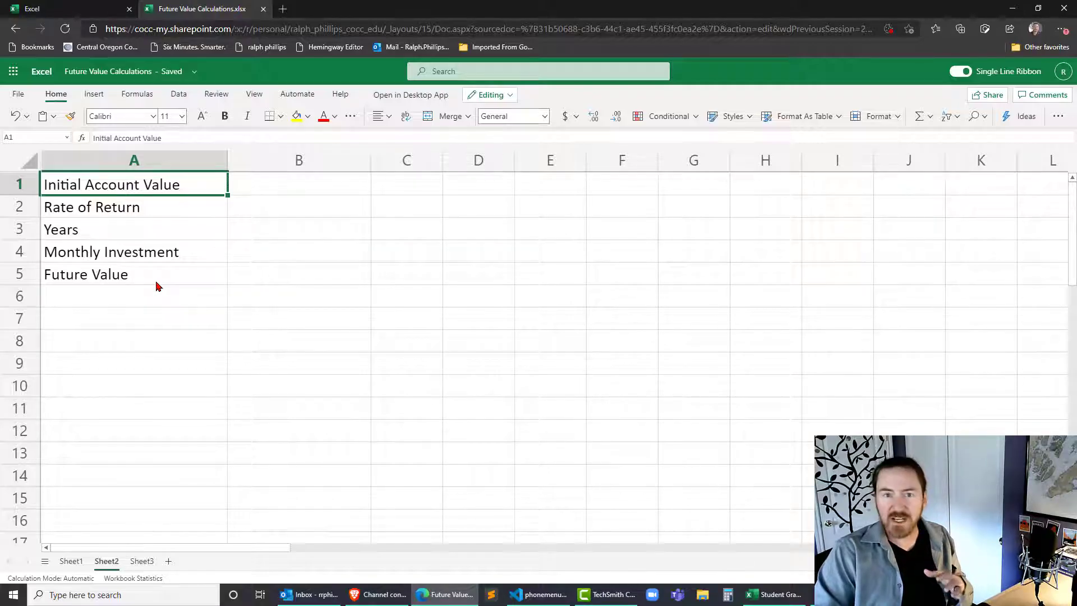
left_click(323, 189)
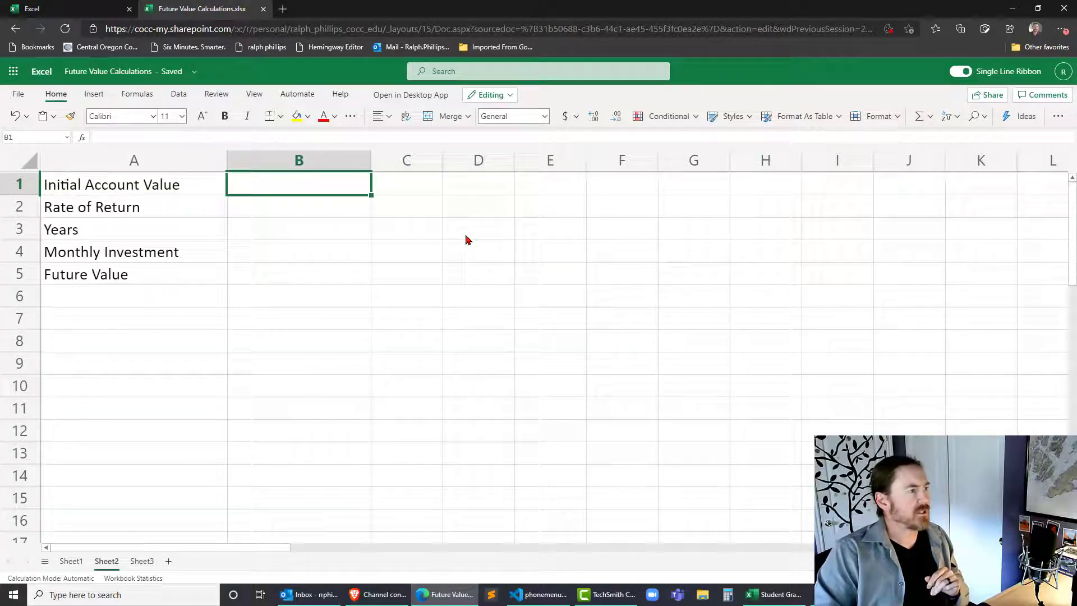
type("0")
key("Return")
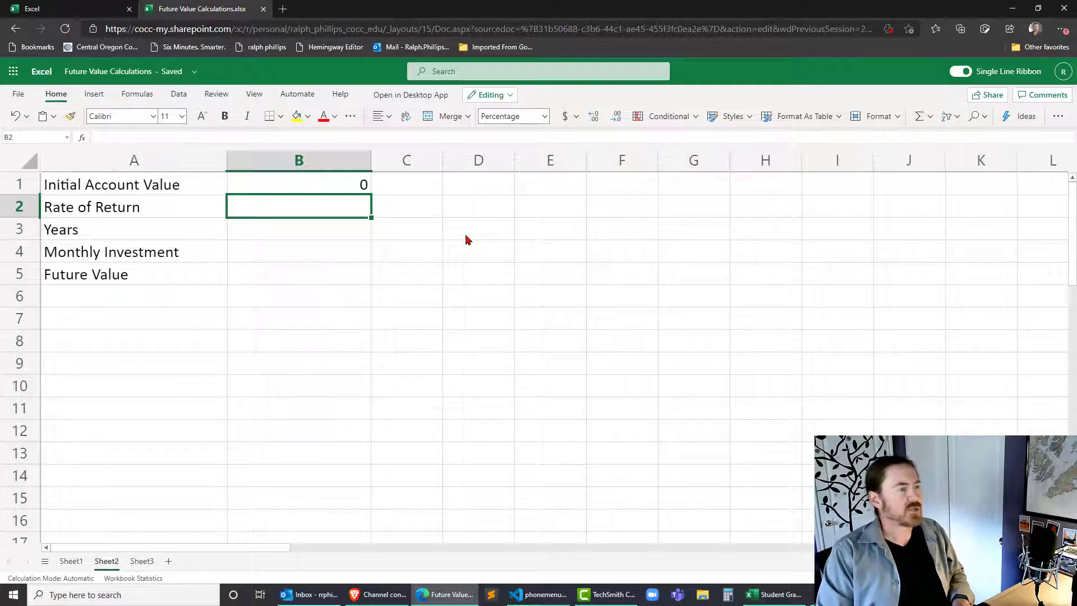
type("11")
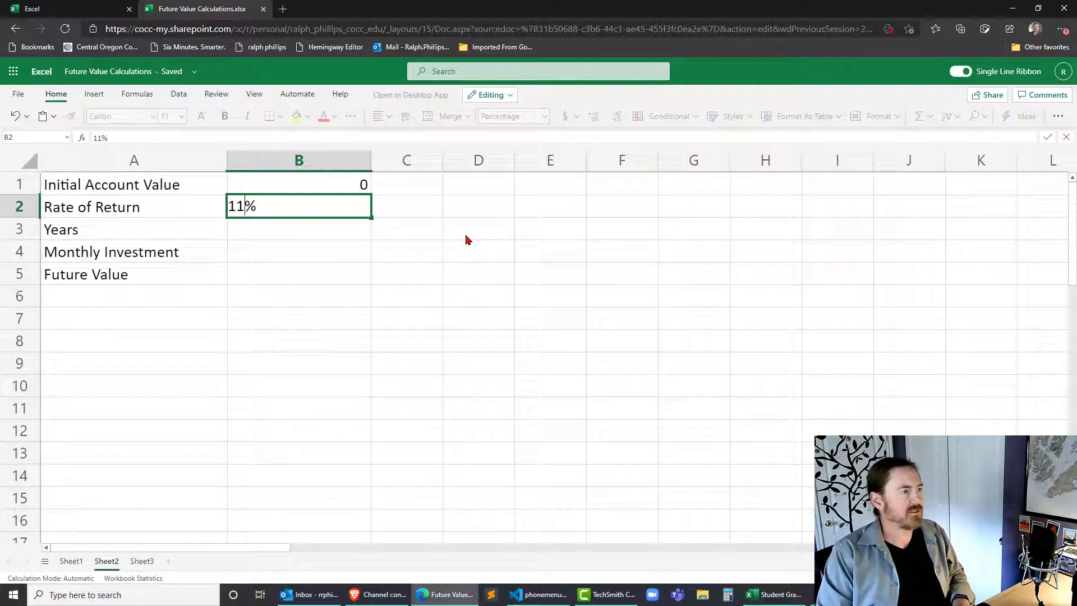
key("Return")
Step: Enter 25 years in B3 and a 350 monthly investment in B4
left_click(359, 210)
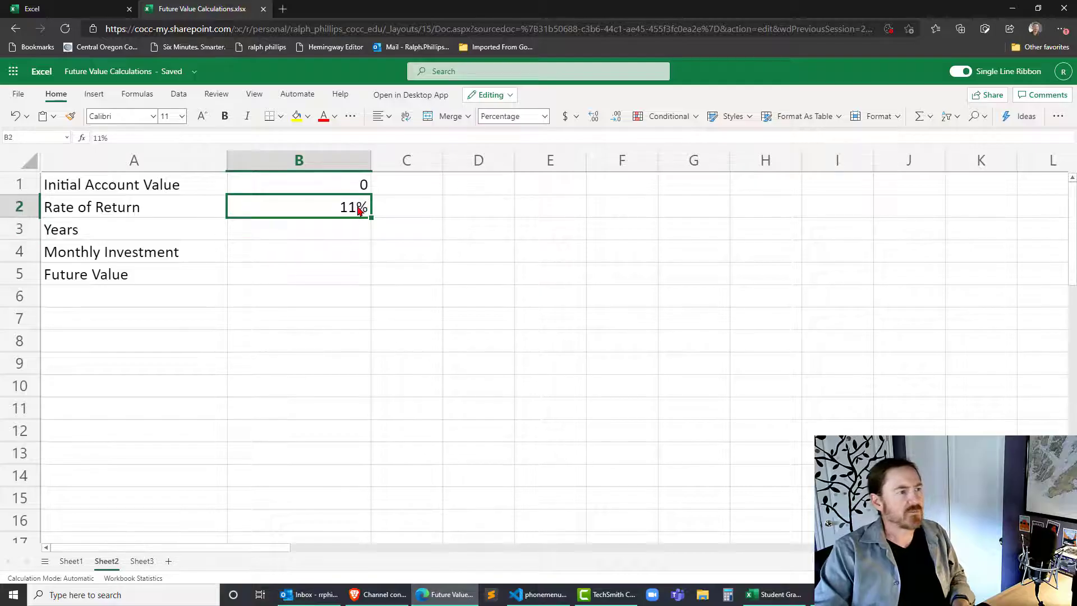
left_click(319, 234)
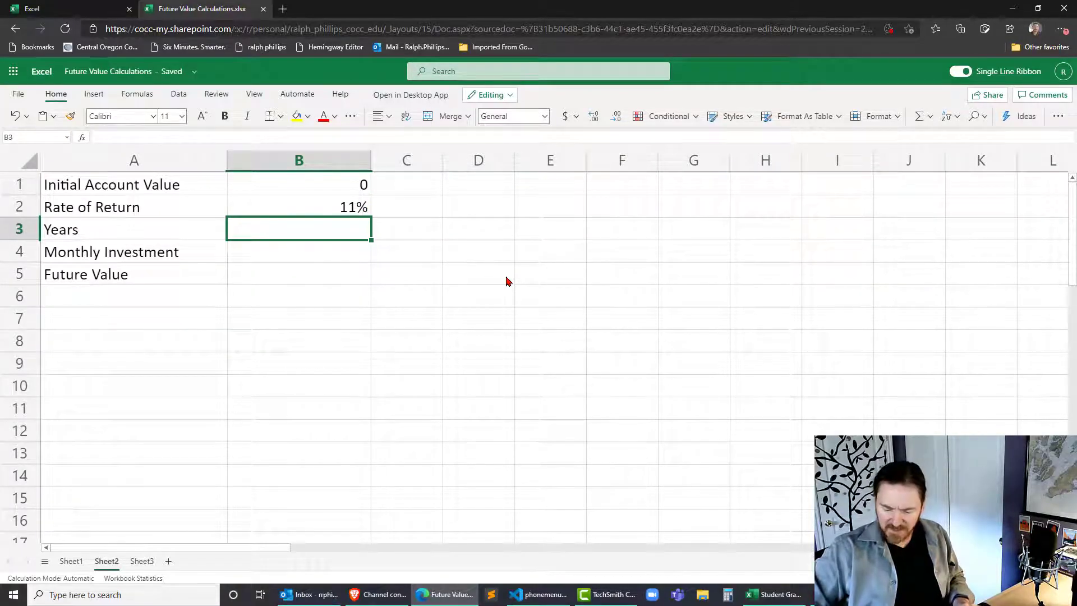
type("25")
key("Return")
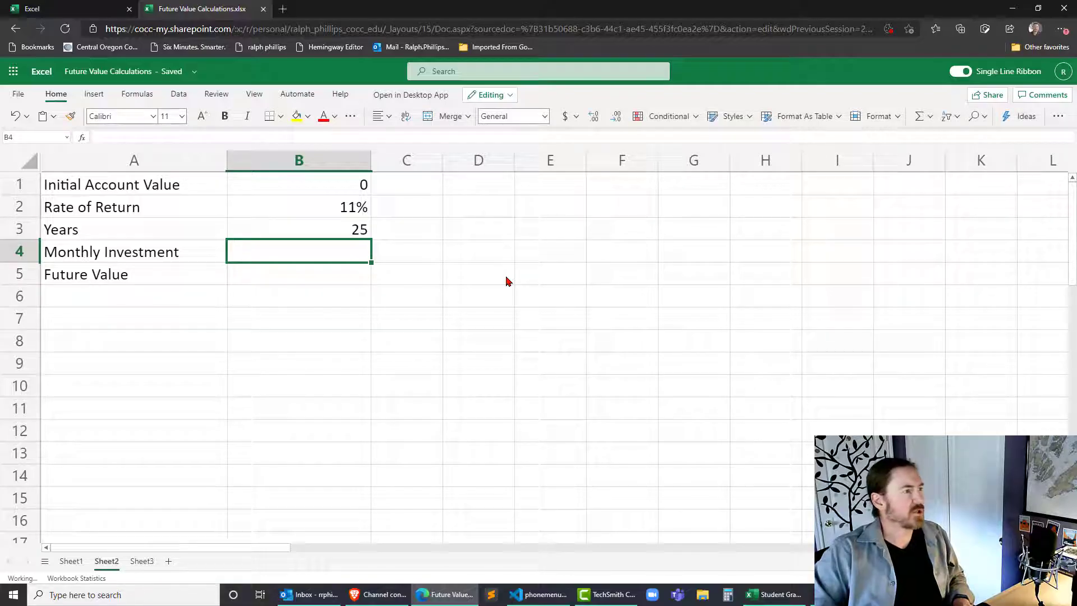
type("350")
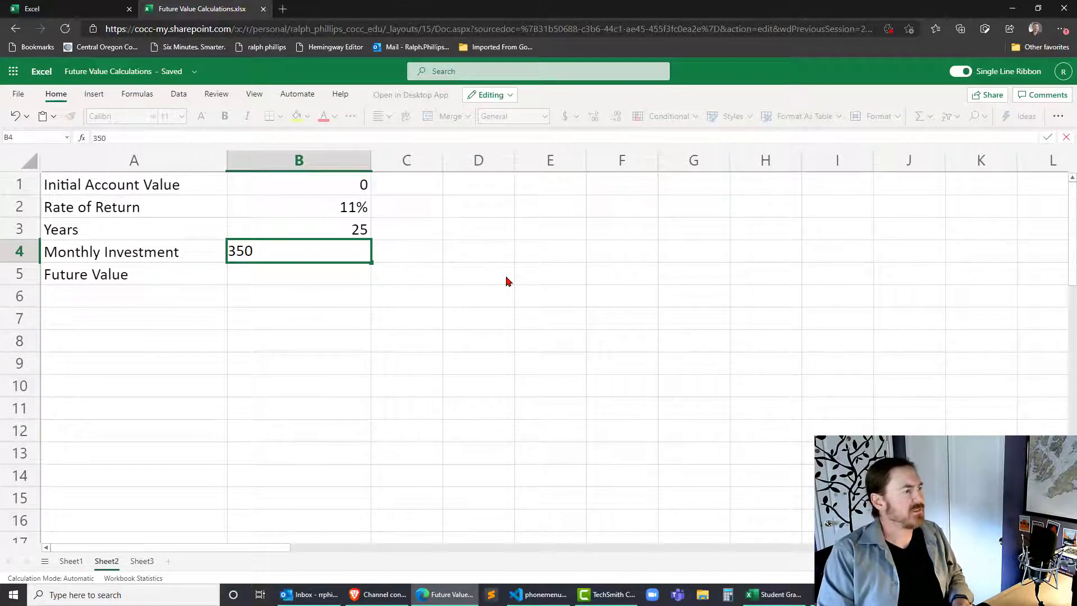
key("Return")
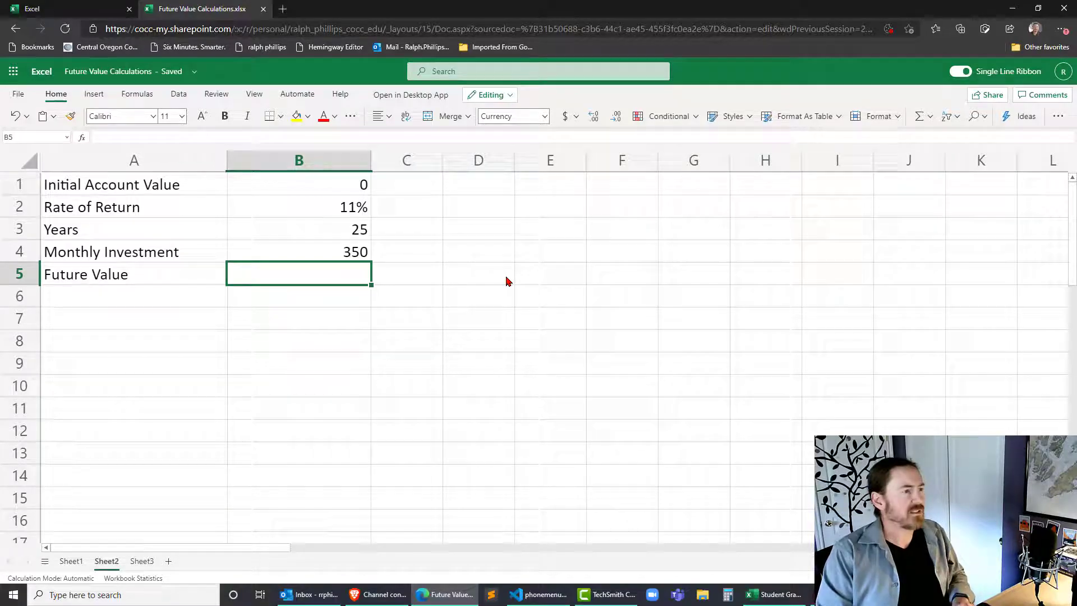
Step: In B5, build =fv(B2/12,B3*12,-B4,-B1 from the rate, years, payment and initial value
type("=fv(")
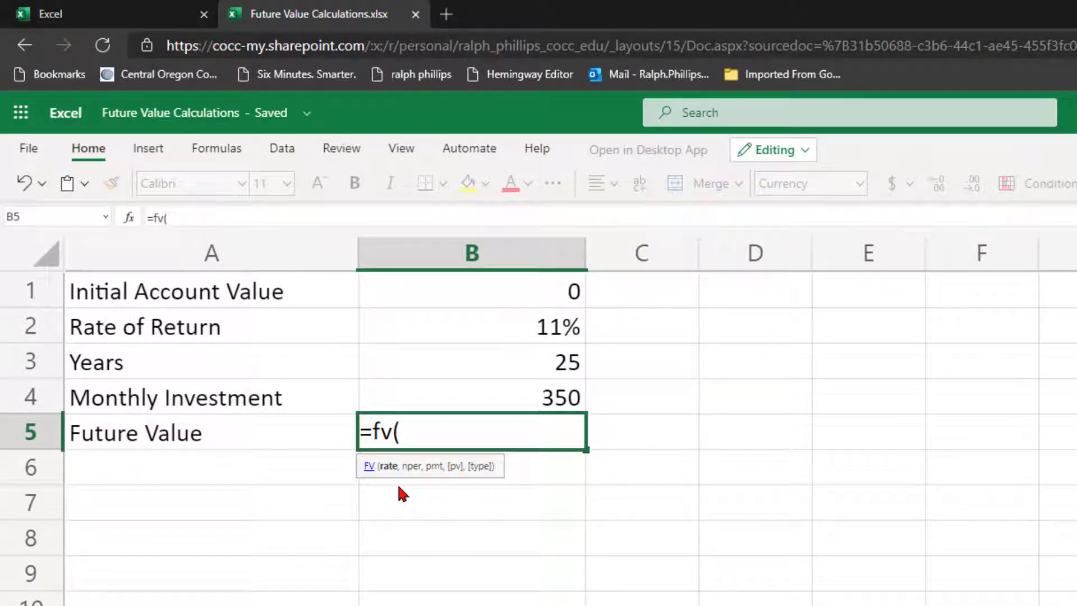
left_click(571, 334)
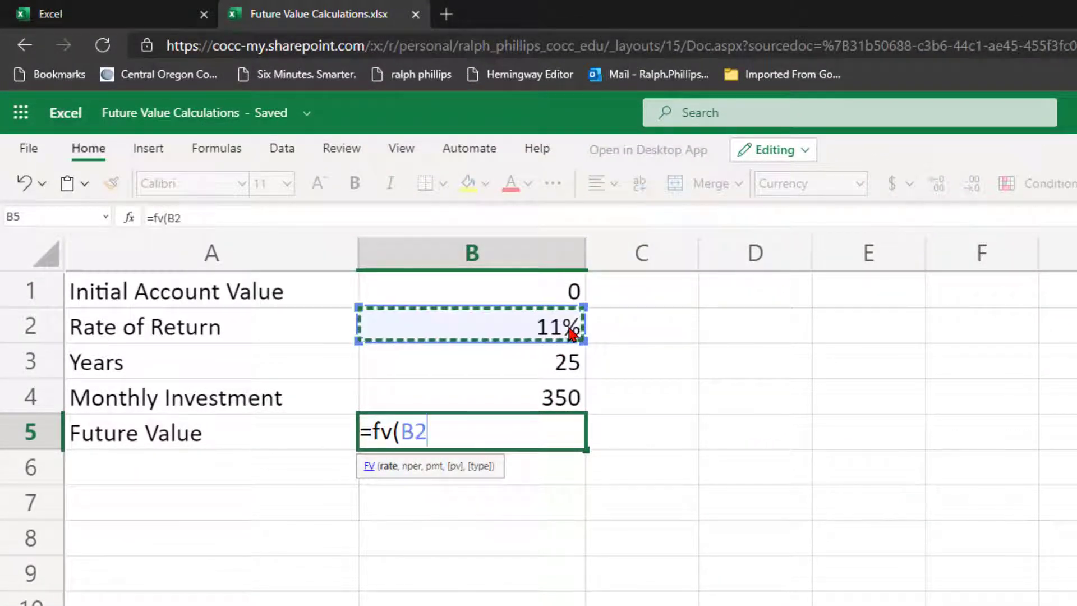
type("/12")
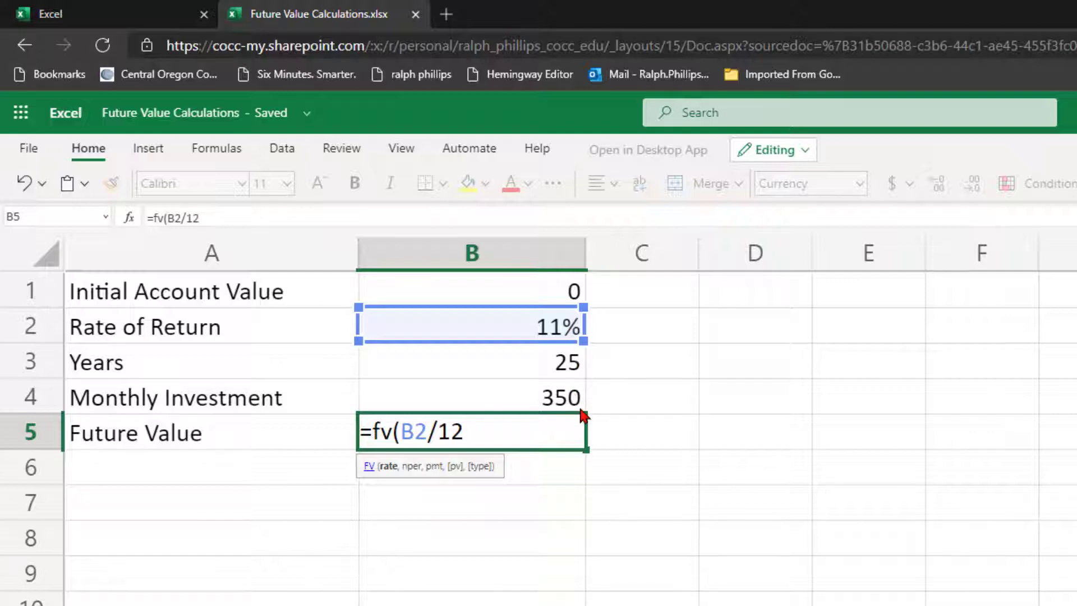
type(",")
left_click(559, 370)
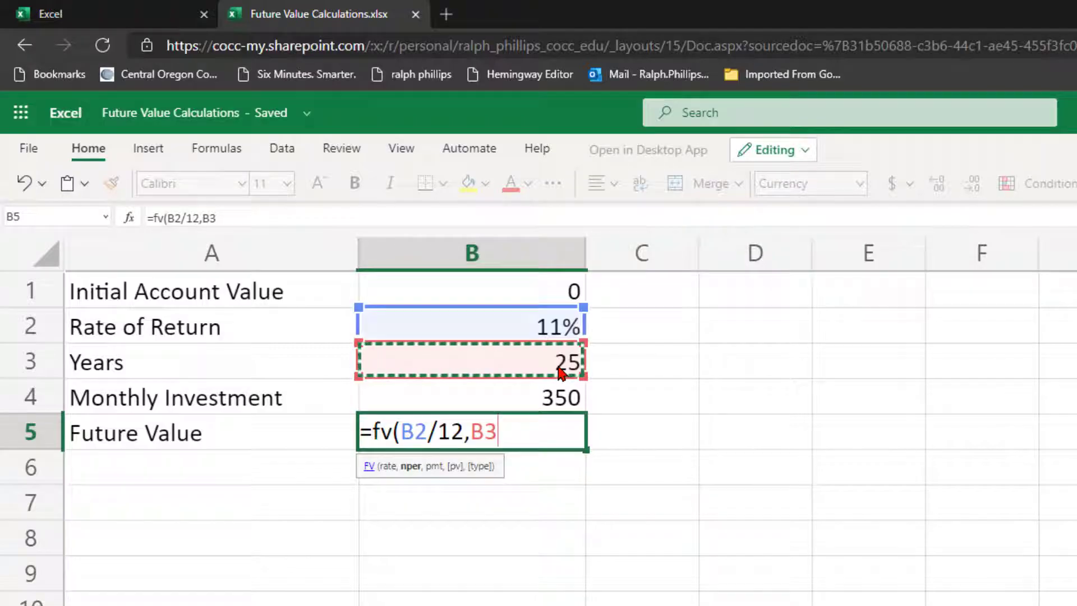
type("*12,")
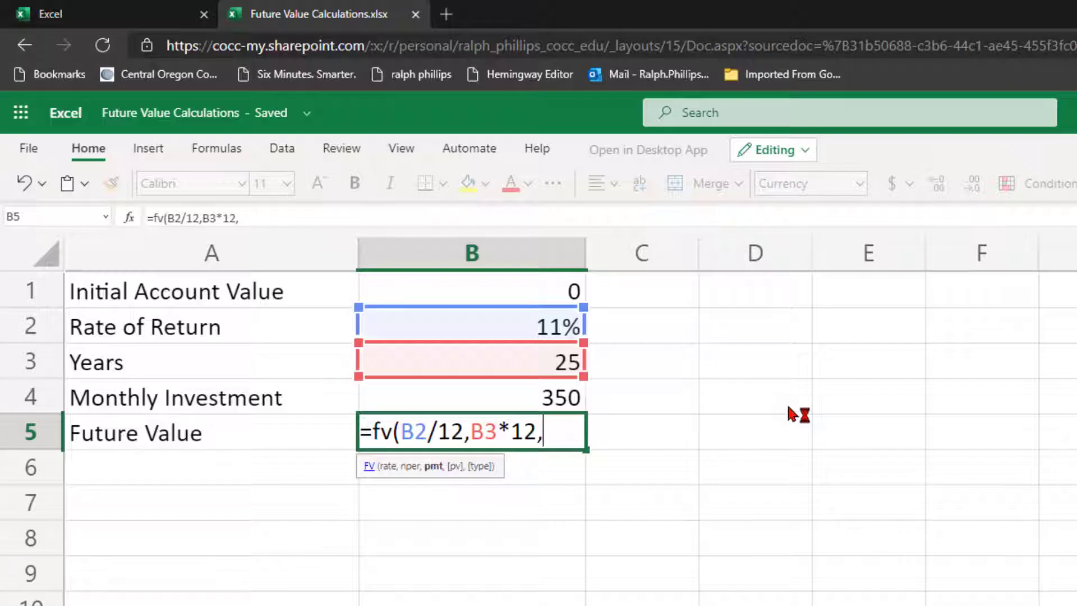
type("-")
left_click(539, 400)
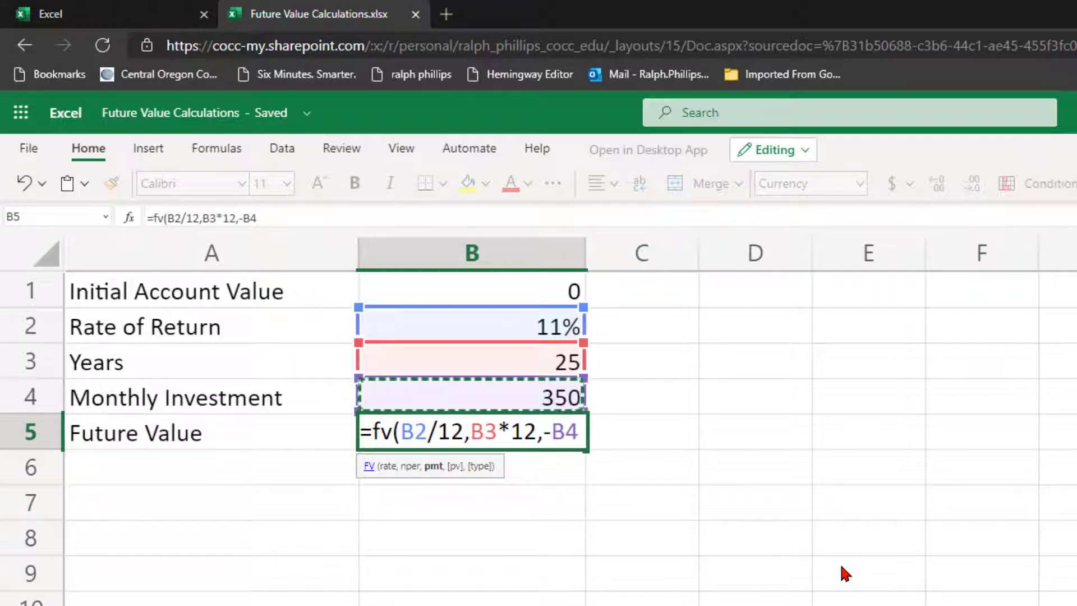
type(",")
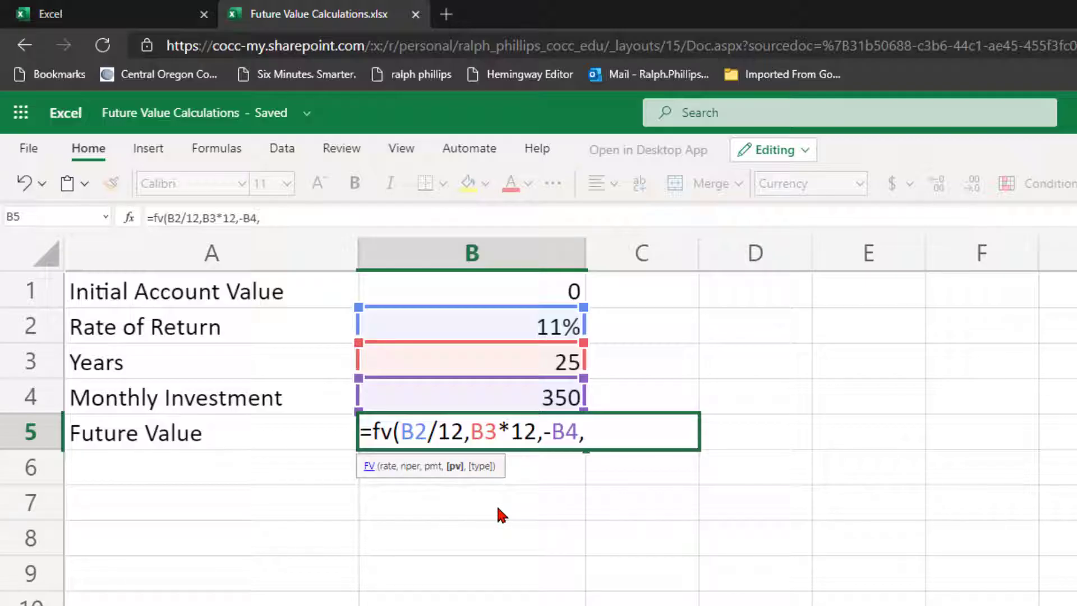
type("-")
left_click(505, 302)
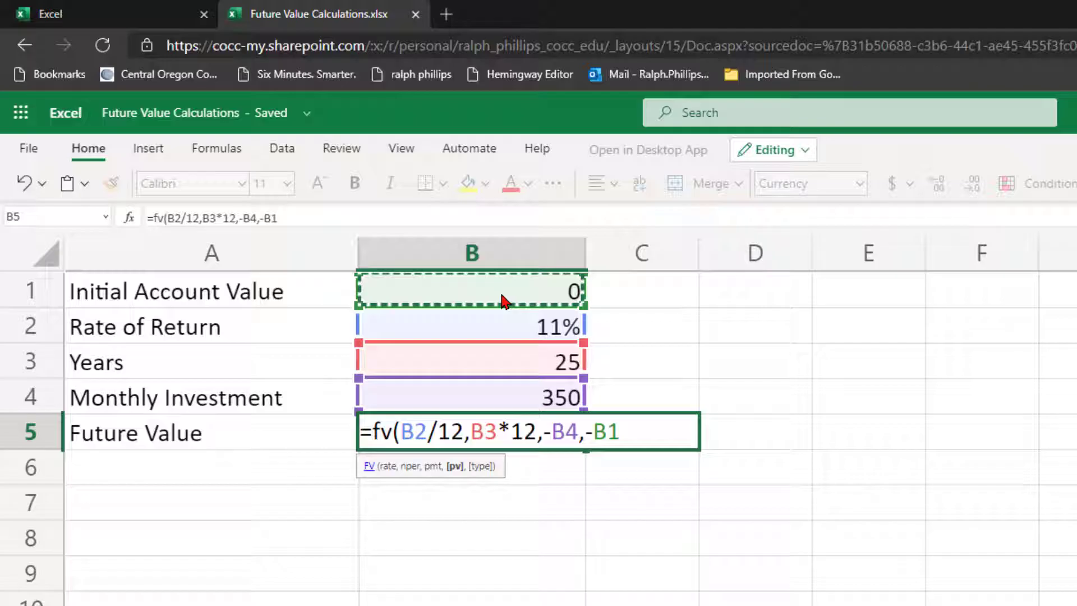
Step: Finish the B5 formula as =fv(B2/12,B3*12,-B4,-B1,0) with a type argument of 0
type(",")
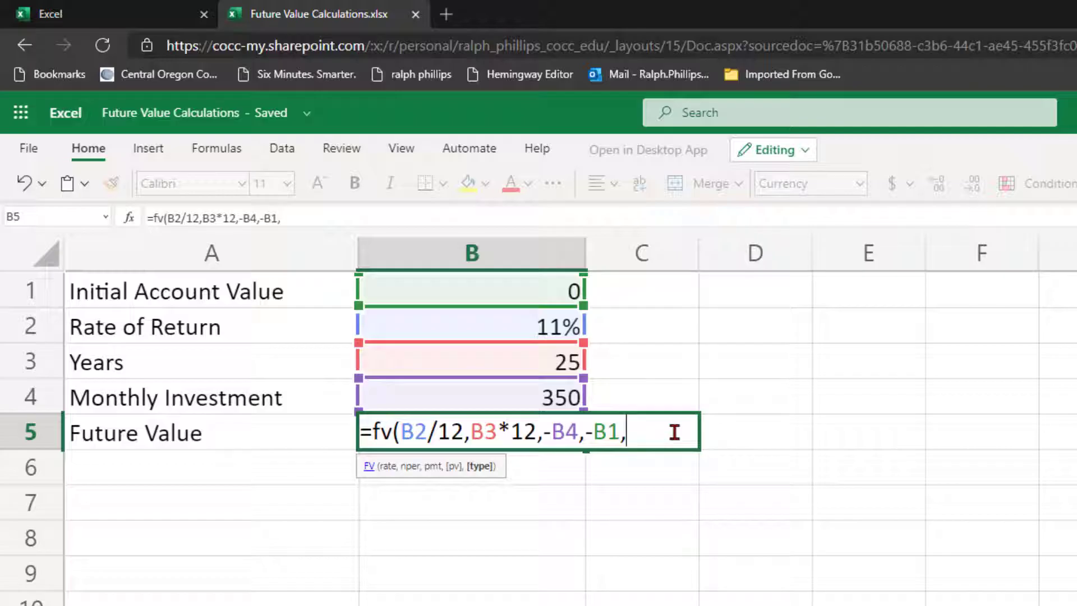
type("0)")
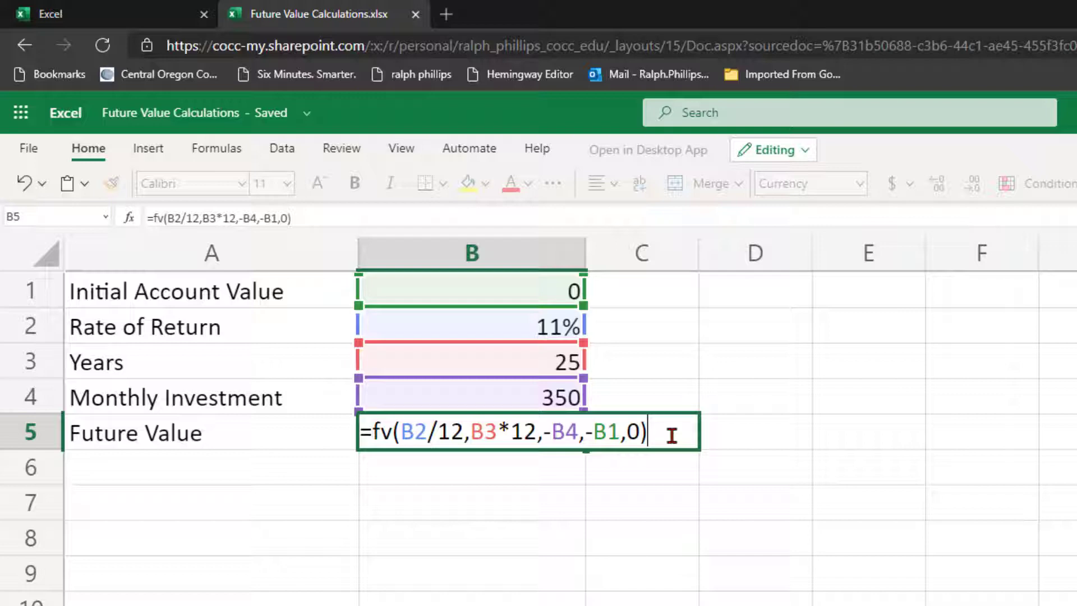
left_click(430, 431)
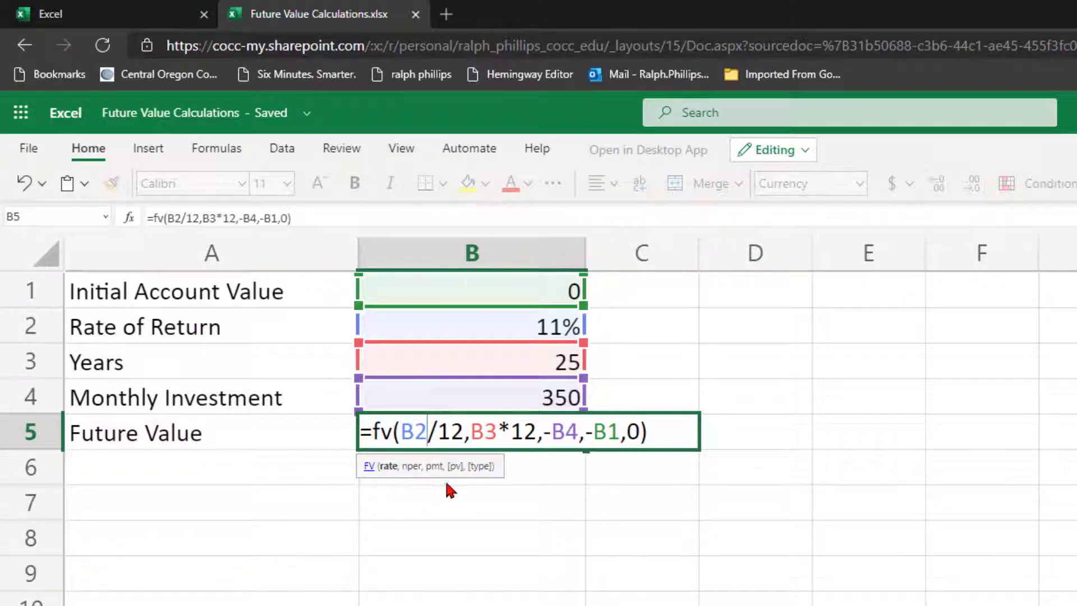
Step: Review each FV argument and commit the formula, showing $551,646.66 in B5
left_click_drag(472, 440, 537, 443)
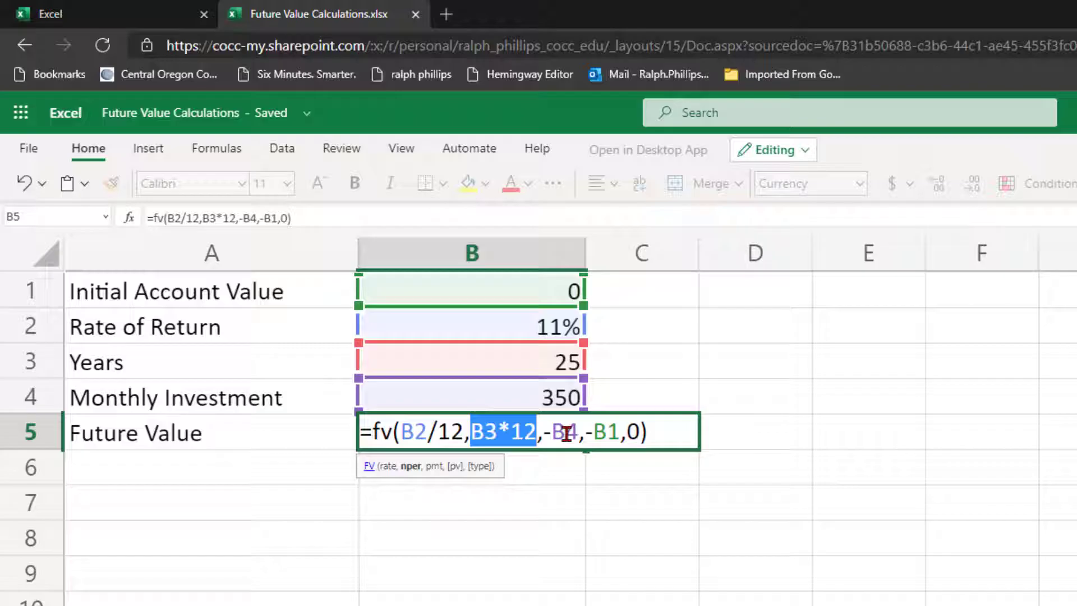
double_click(543, 446)
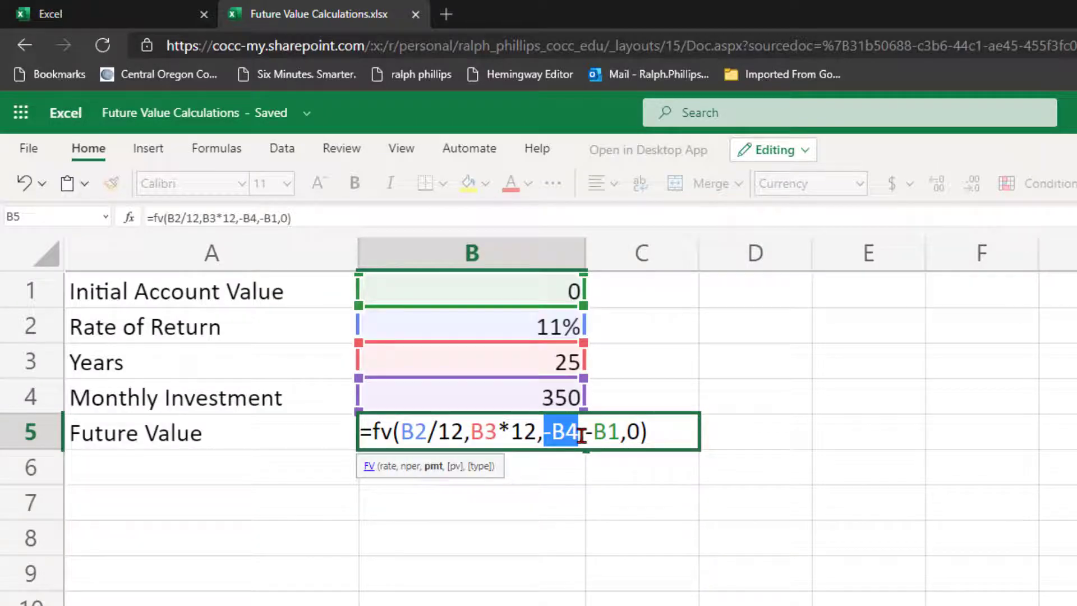
double_click(615, 434)
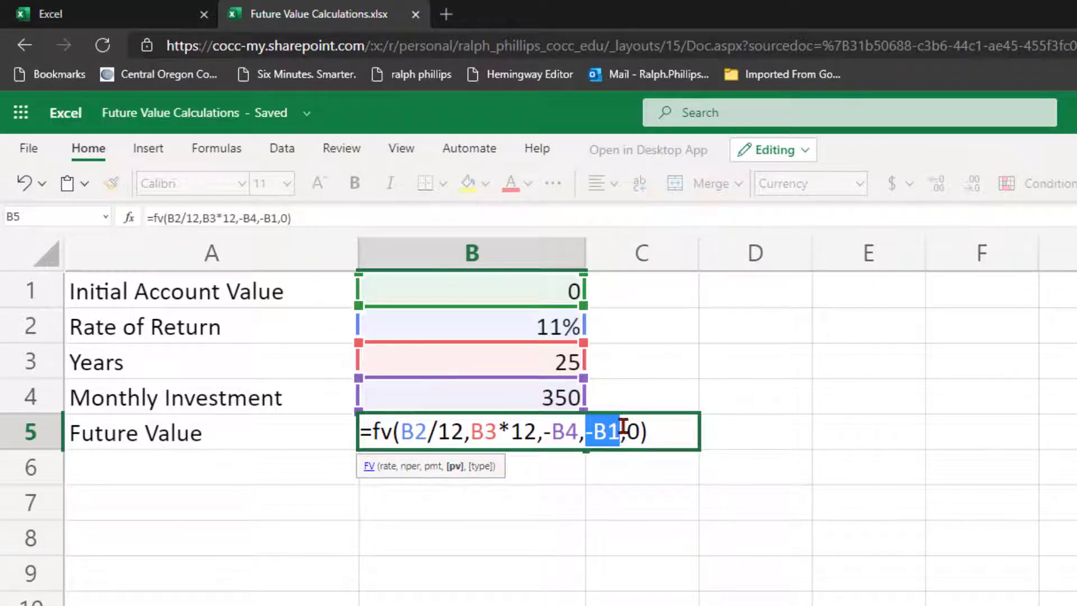
left_click_drag(620, 431, 641, 432)
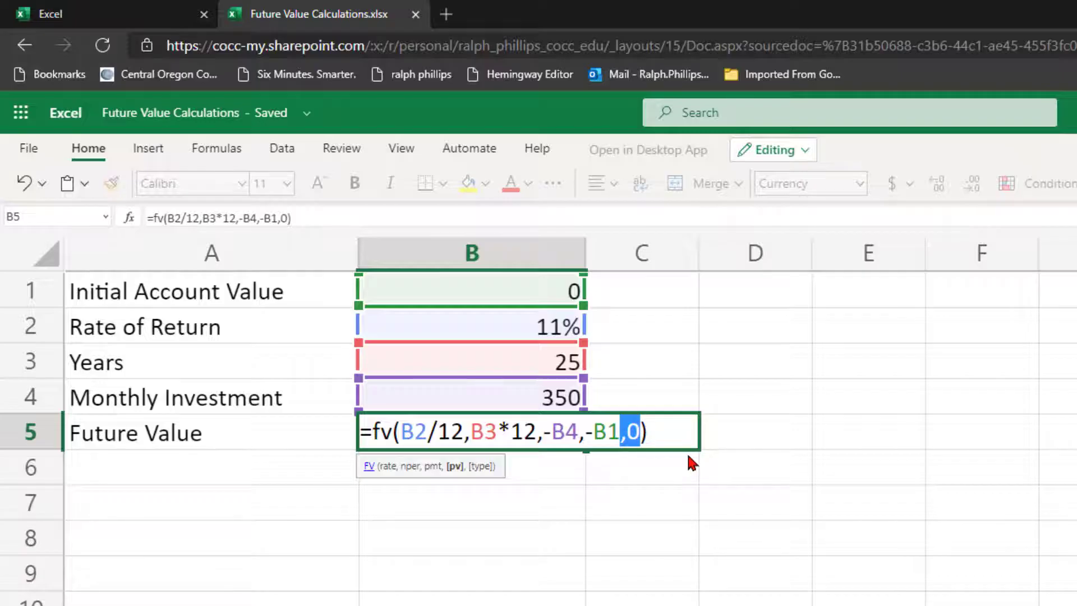
left_click(655, 431)
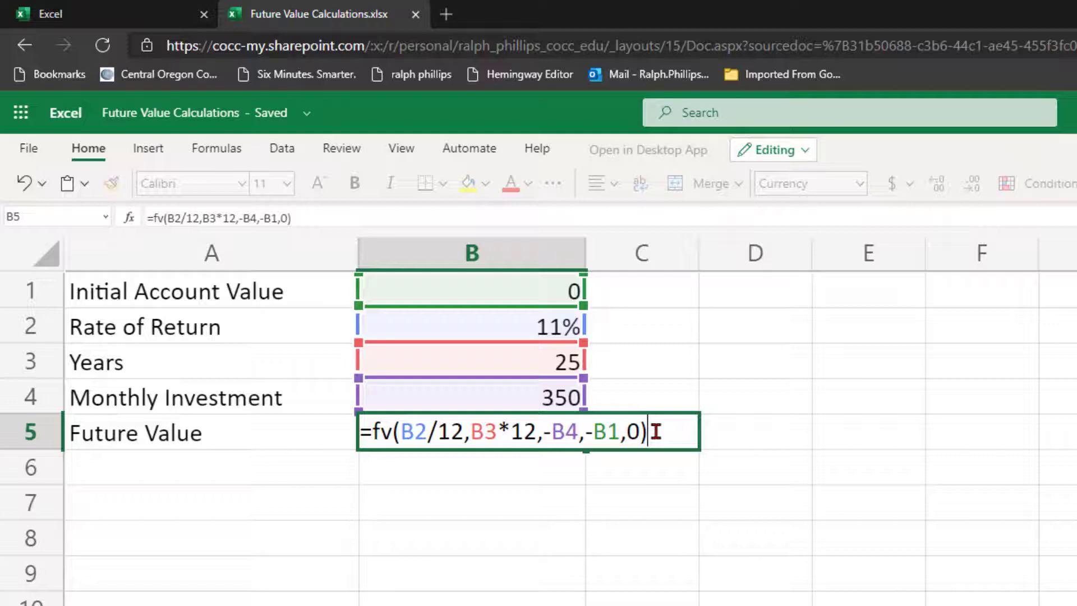
key("Return")
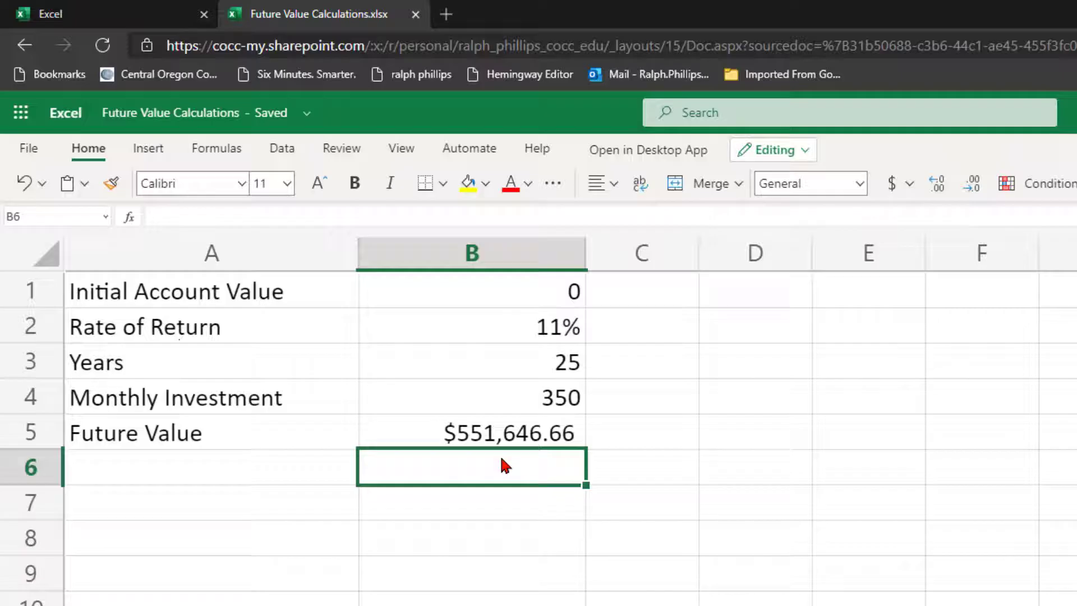
Step: Label A6 'Total Investement' and enter =B4*B3*12+B1 in B6
left_click(251, 463)
type("Tot")
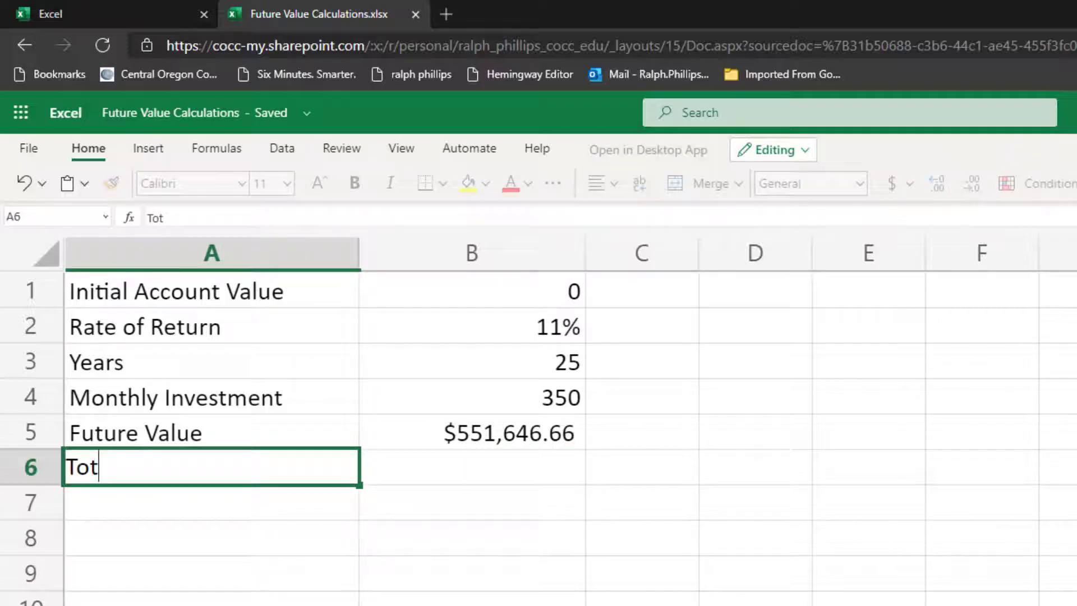
type("al Investement")
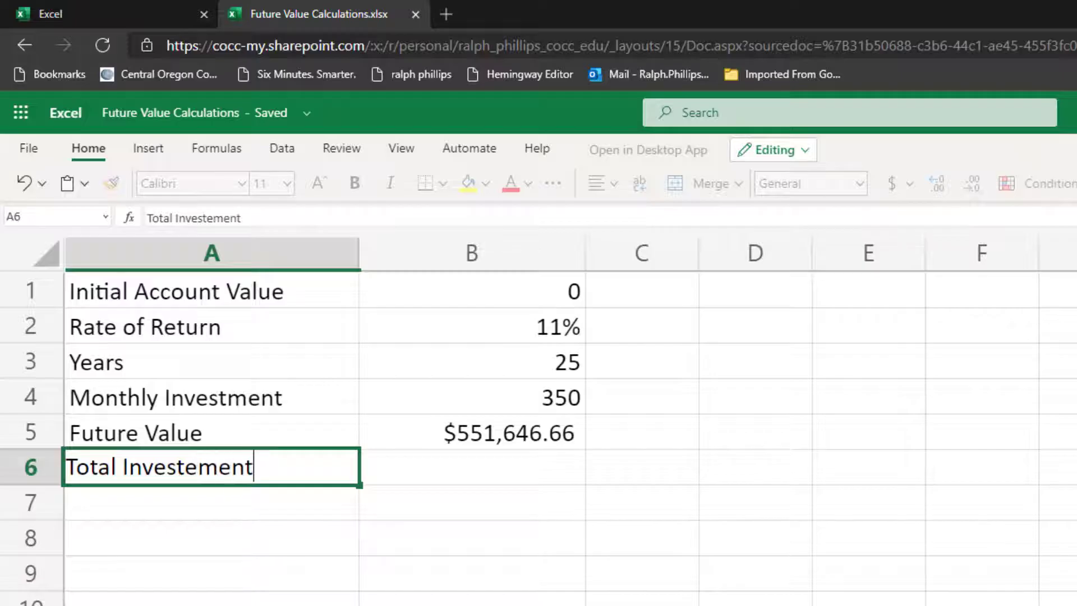
key("Tab")
type("=")
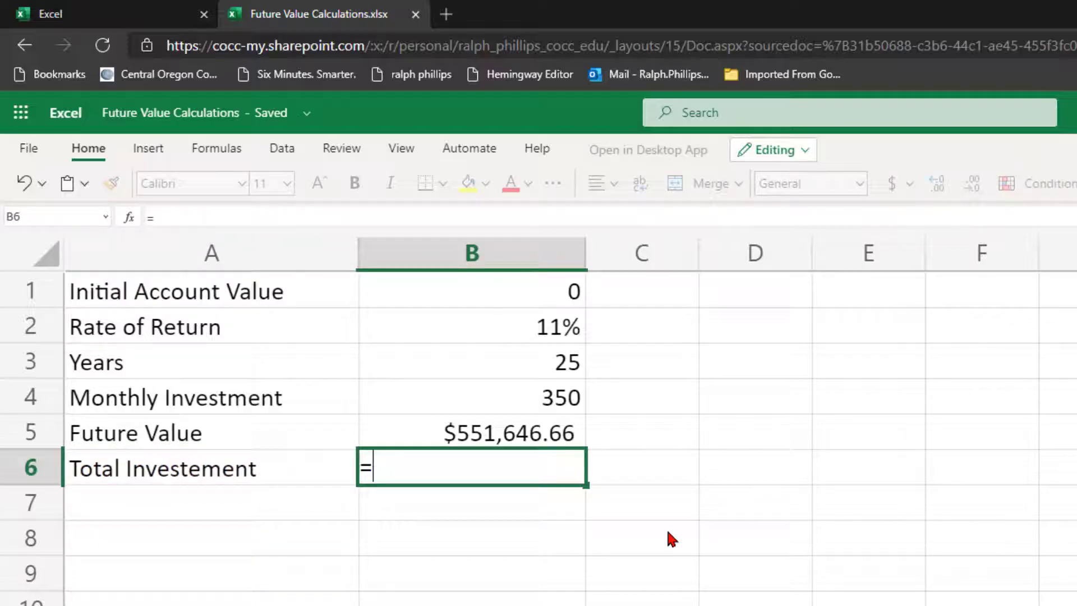
left_click(559, 400)
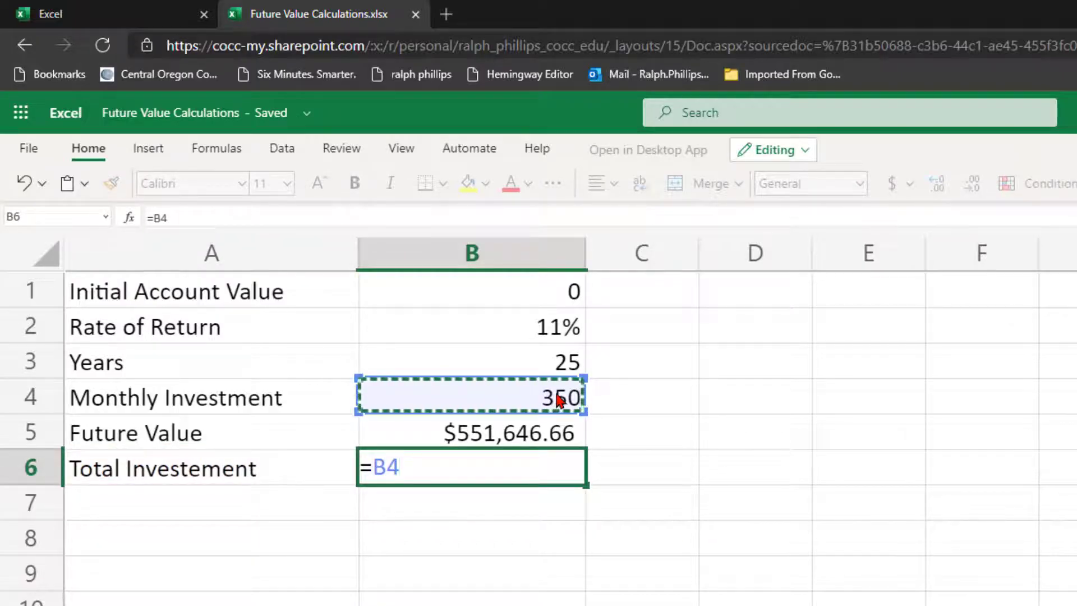
type("*")
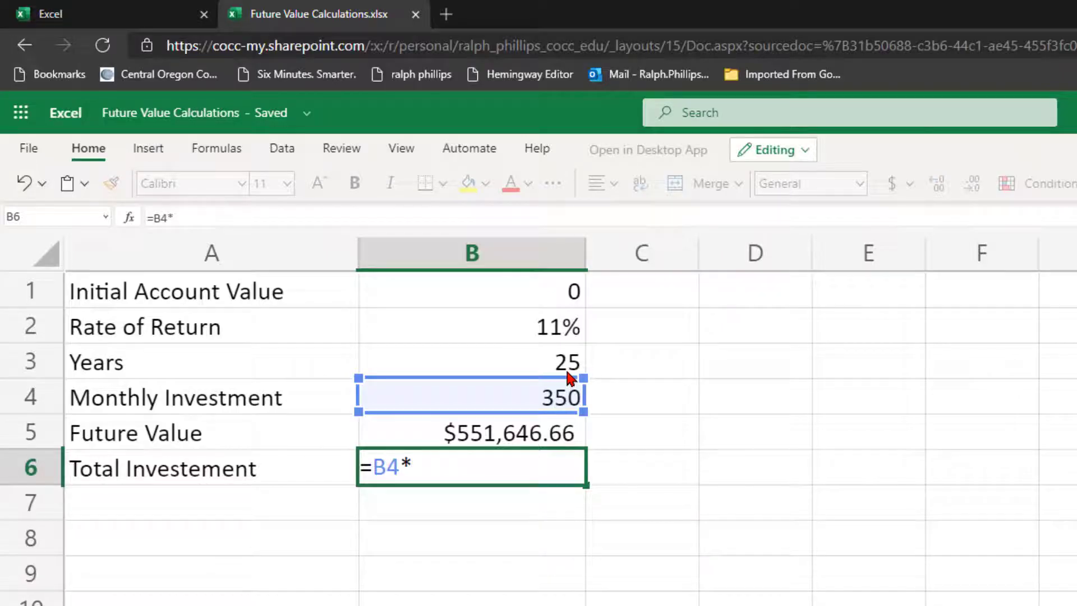
left_click(569, 374)
type("*12")
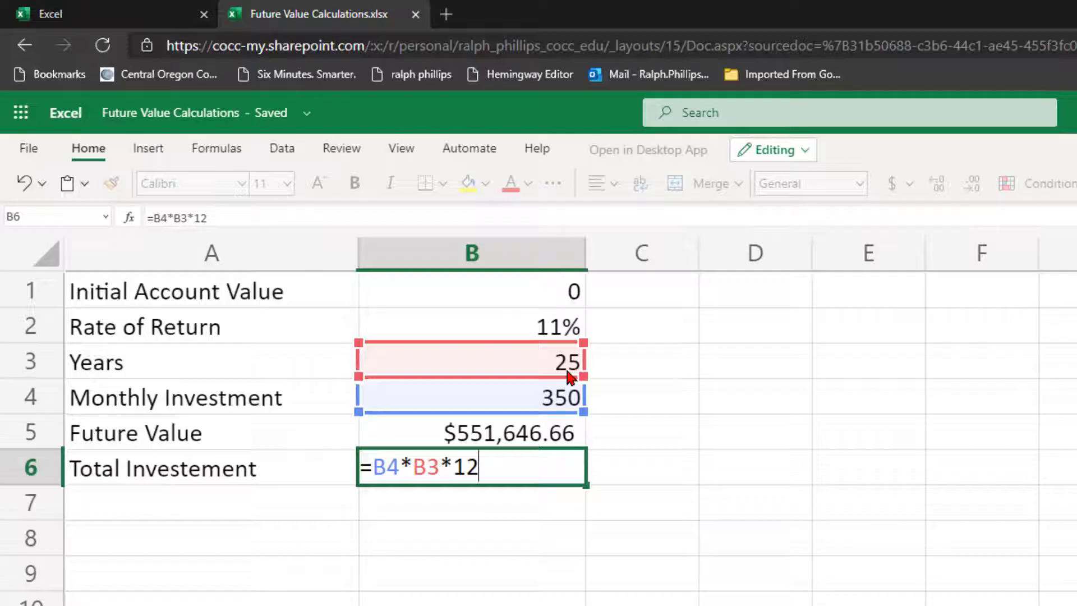
type("+")
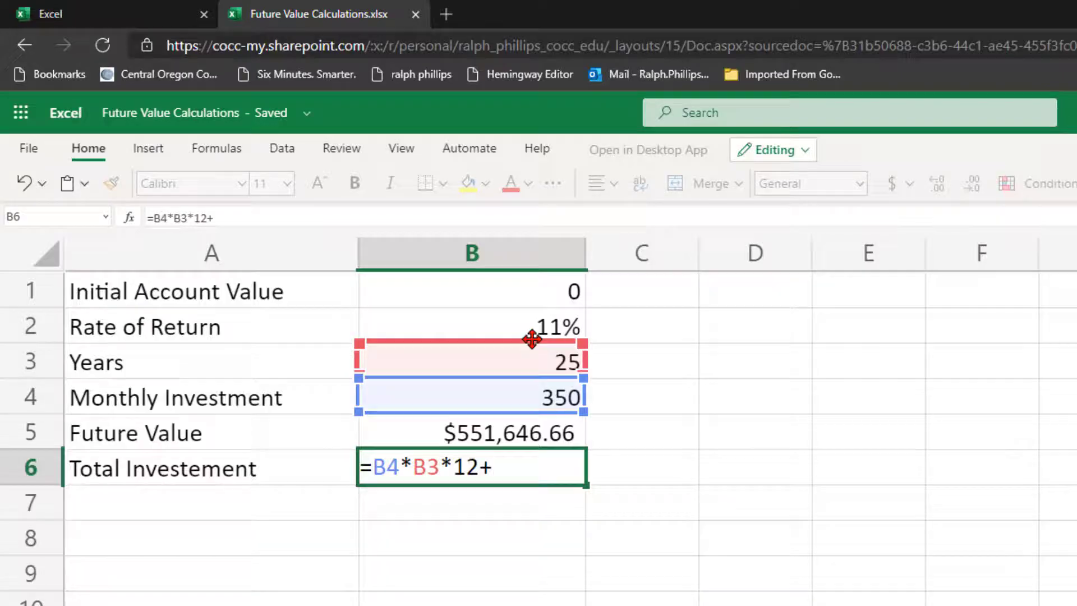
left_click(527, 293)
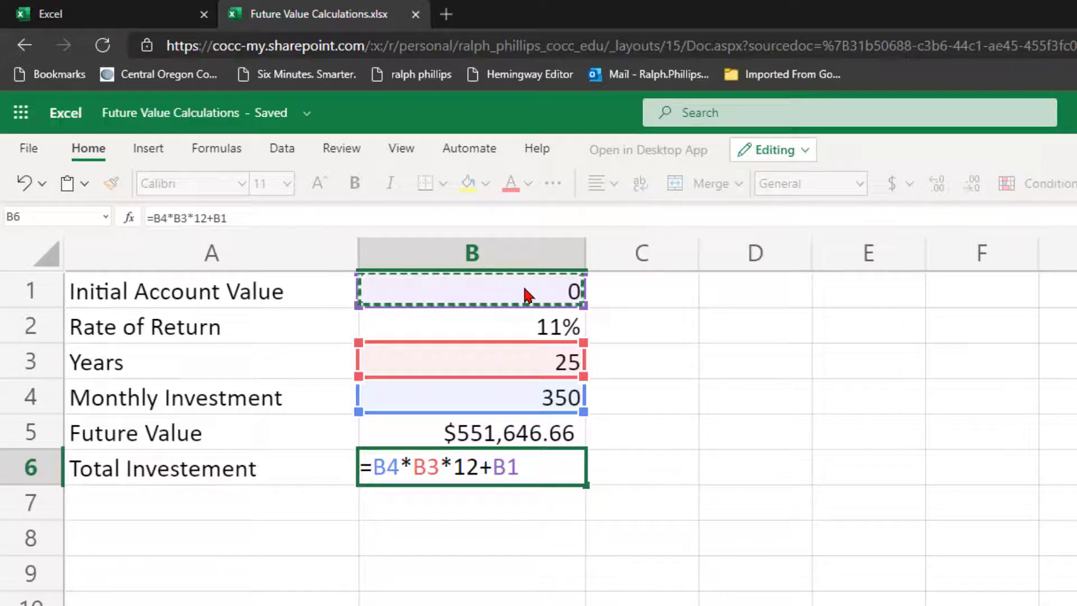
key("Return")
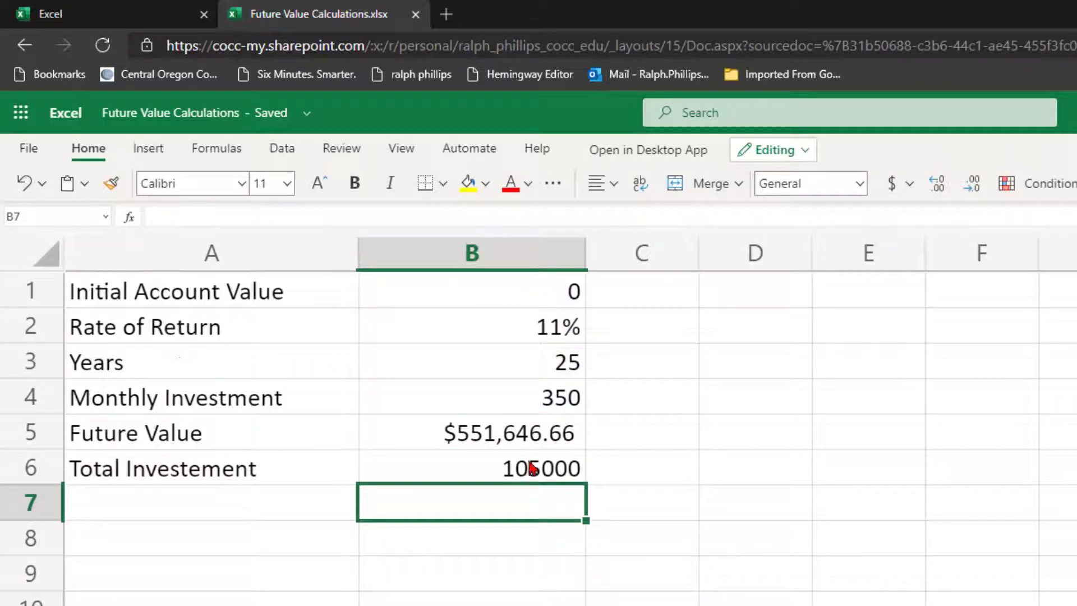
Step: Copy B5's currency format onto B6:B7 so the total shows $105,000.00
left_click(554, 478)
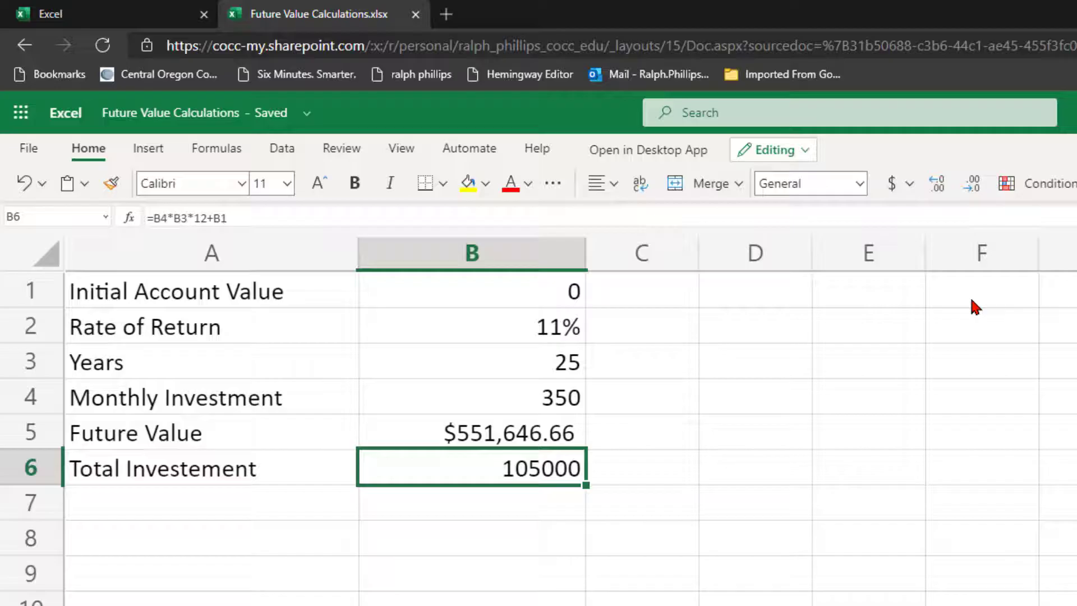
left_click(536, 443)
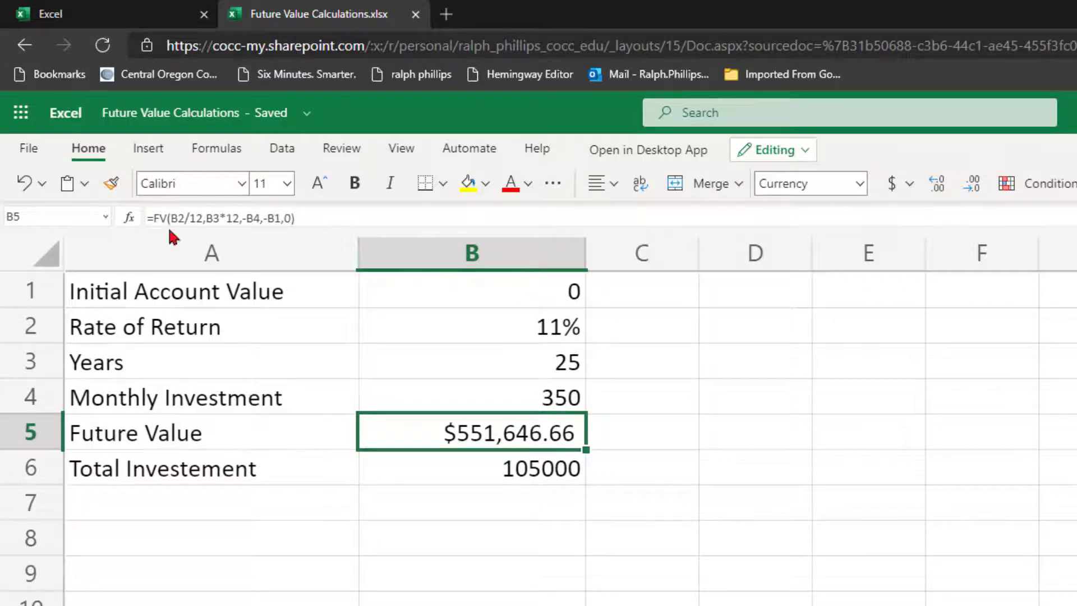
left_click(110, 186)
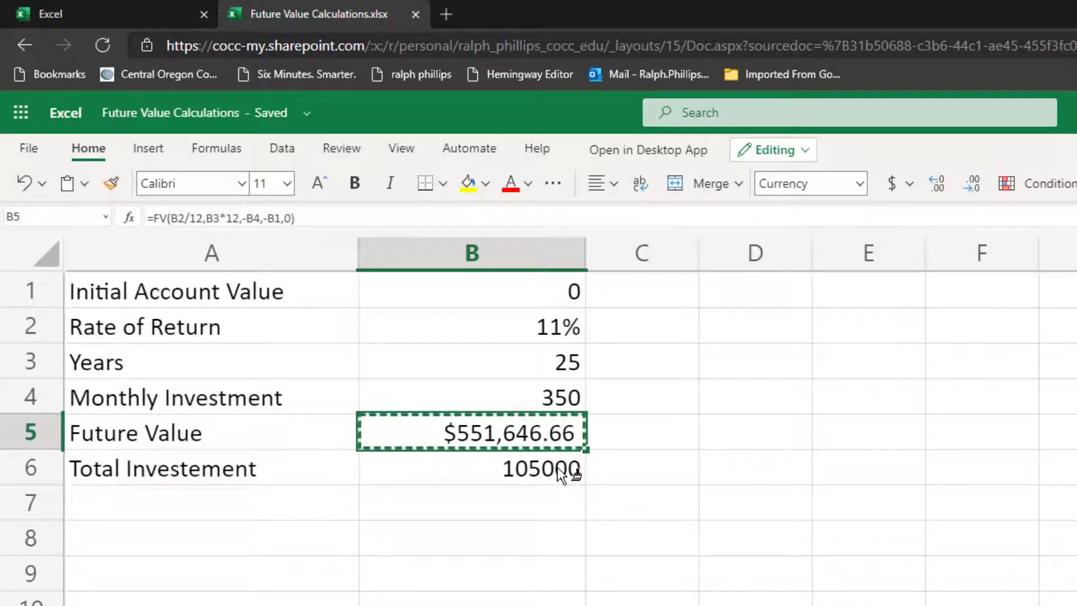
mouse_move(557, 466)
left_mouse_down()
mouse_move(556, 505)
mouse_move(538, 513)
left_mouse_up()
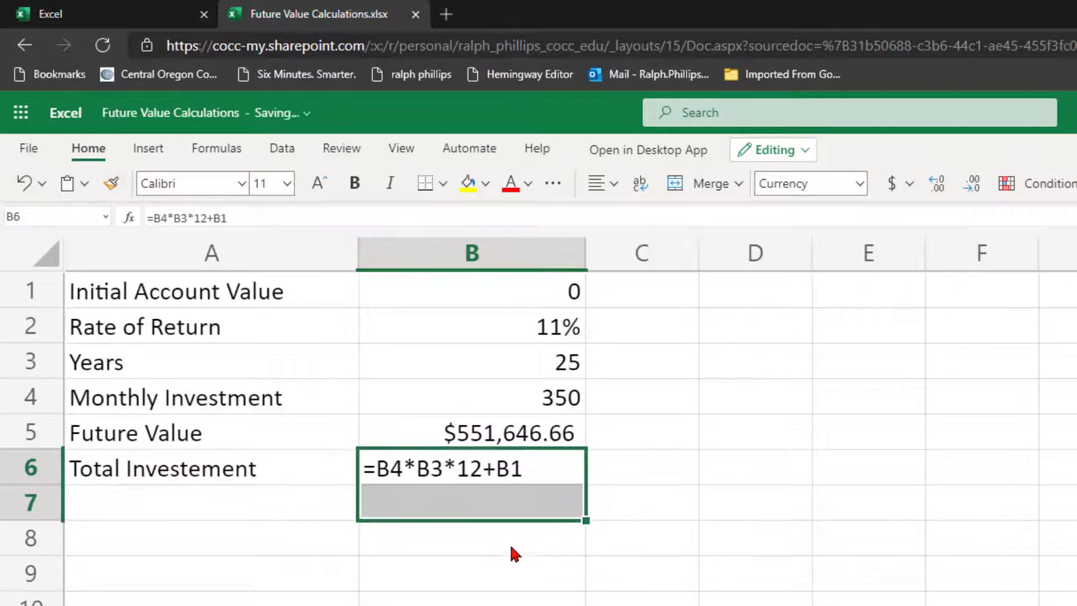
left_click(275, 512)
Step: Label A7 'Gain' and enter =B5-B6 in B7, showing $446,646.66
type("Gain")
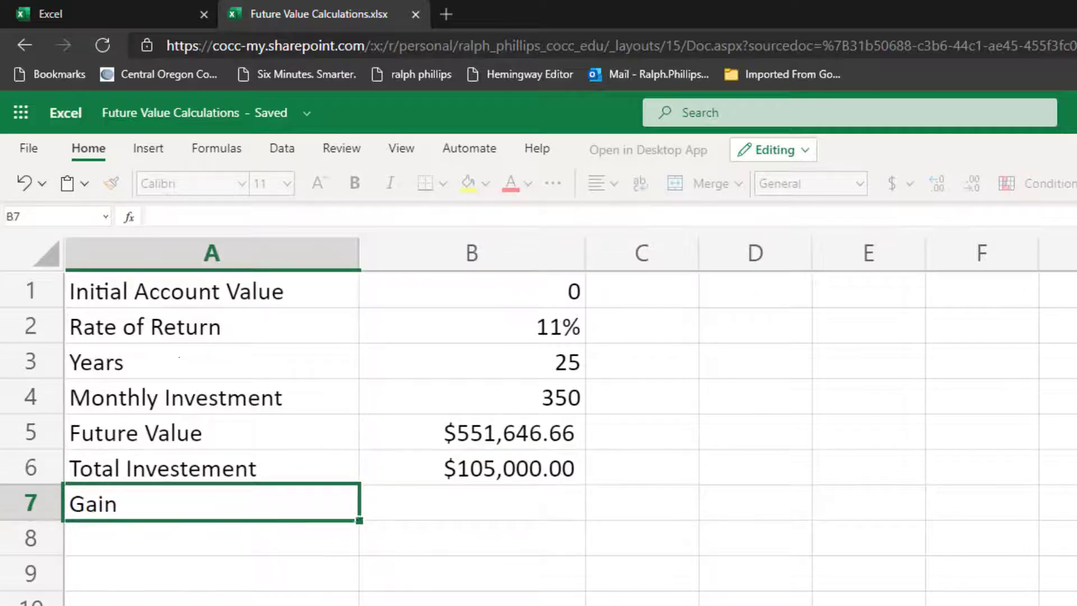
key("Tab")
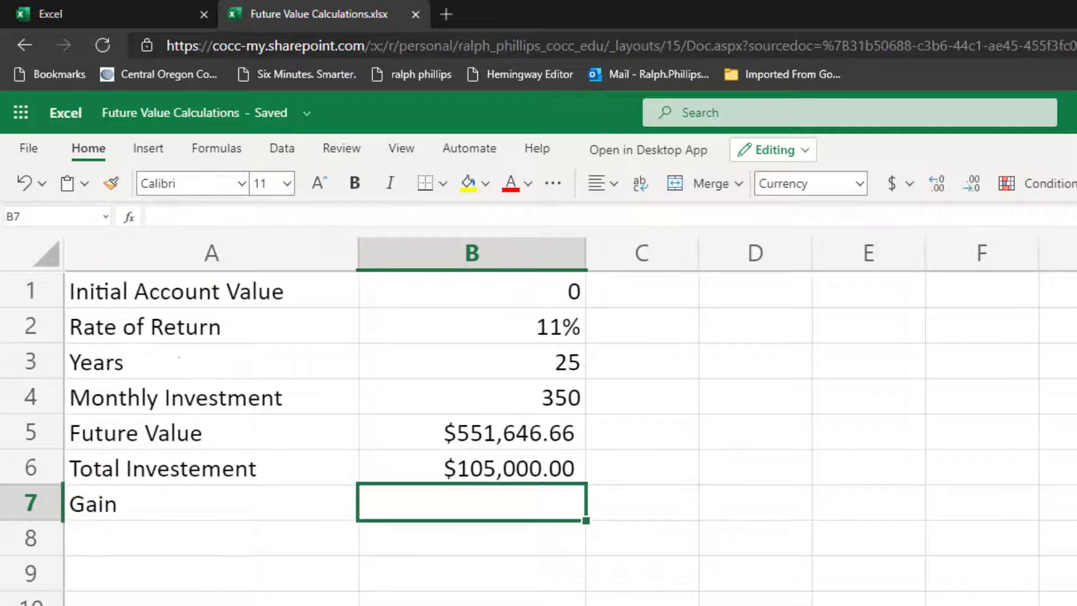
type("=")
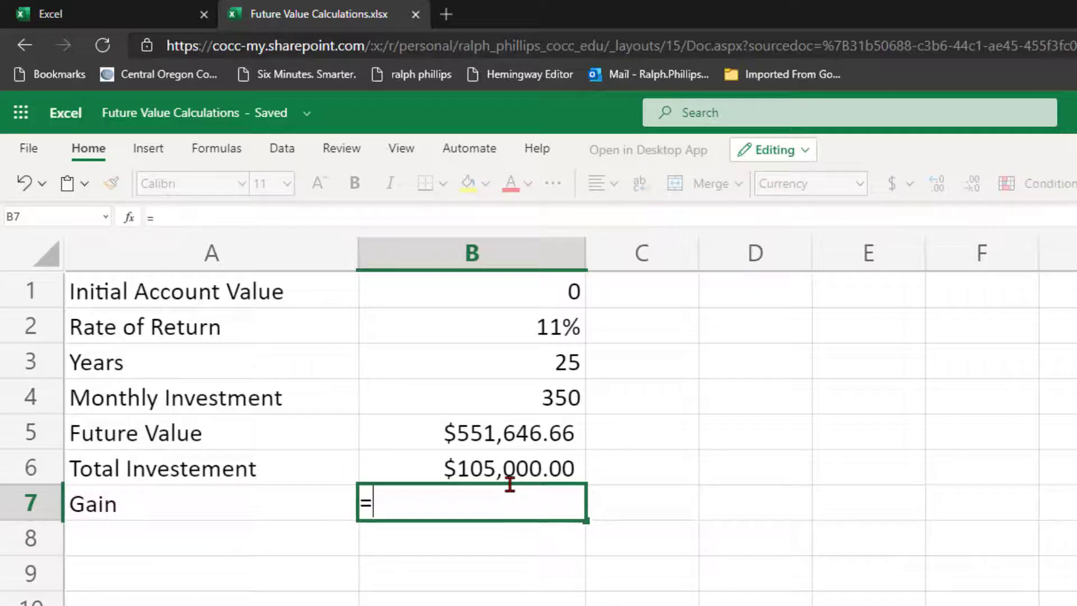
left_click(527, 440)
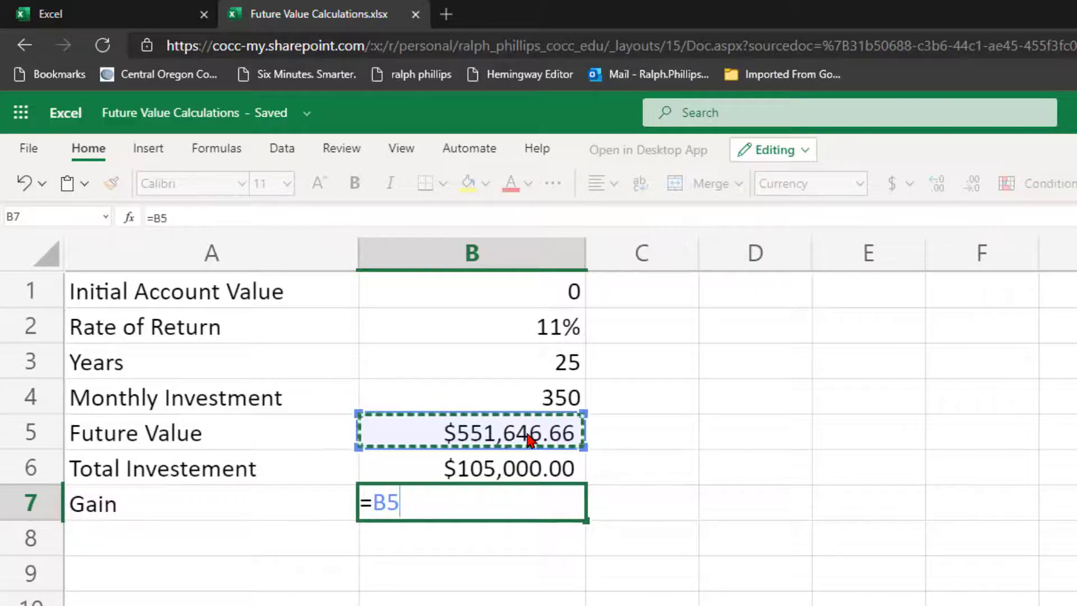
type("-")
left_click(523, 476)
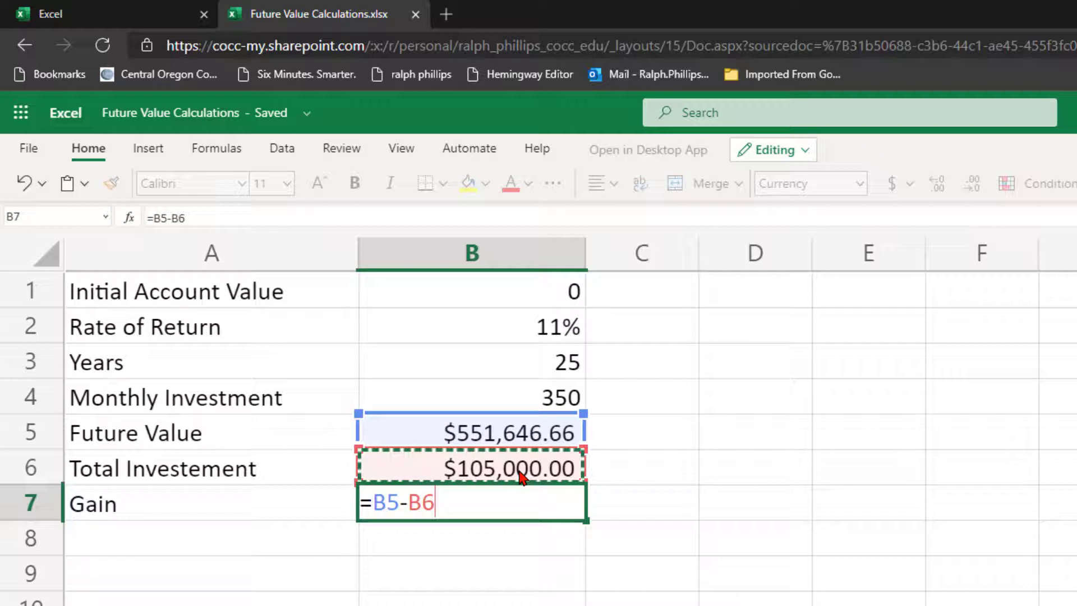
key("Return")
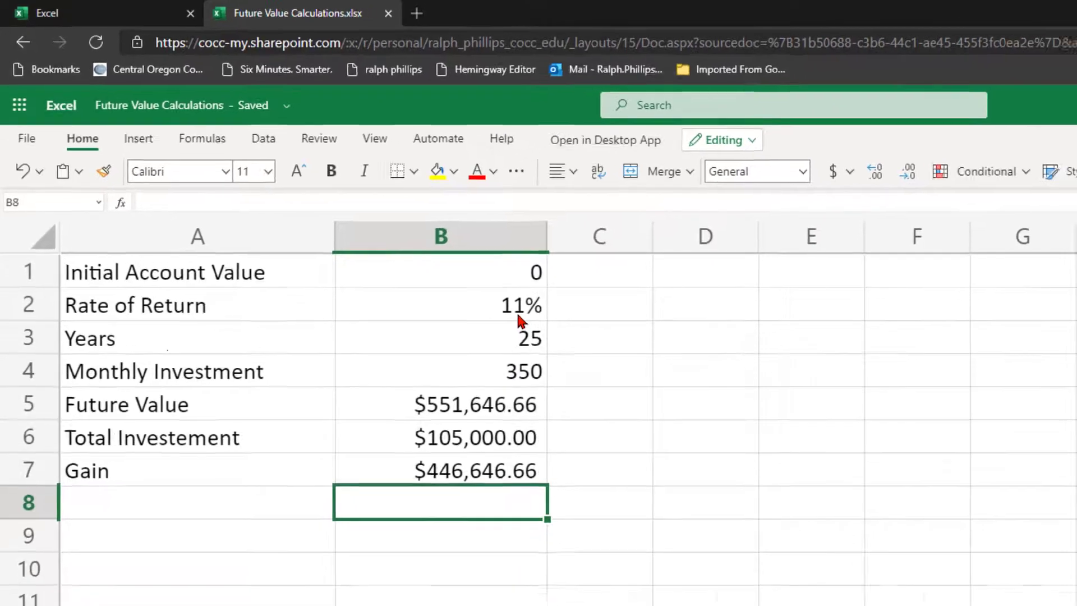
left_click(560, 339)
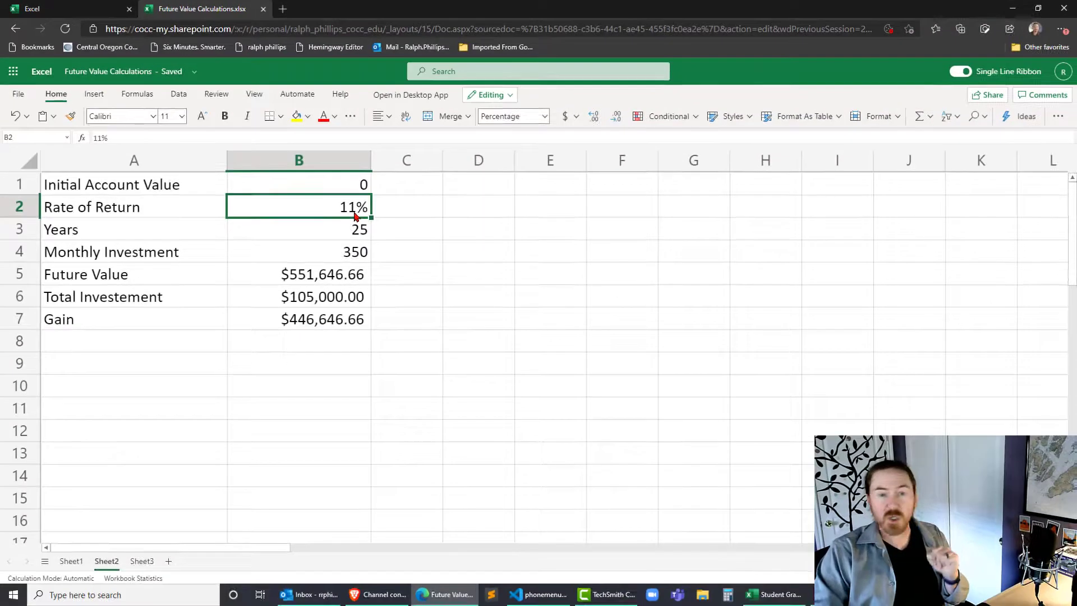
left_click(142, 561)
scroll(387, 368, "up", 15)
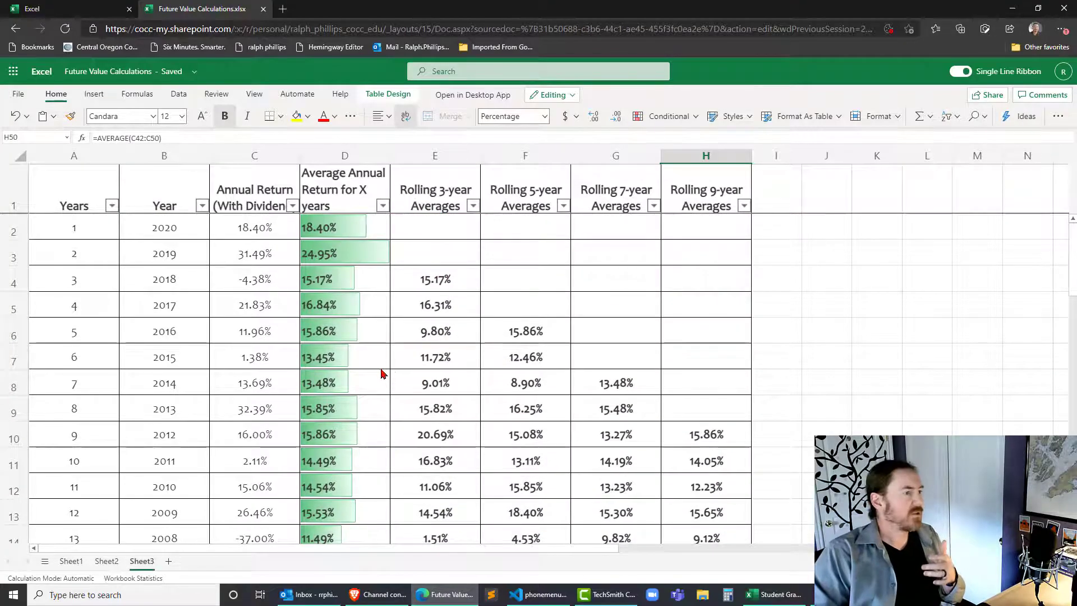
scroll(349, 289, "down", 13)
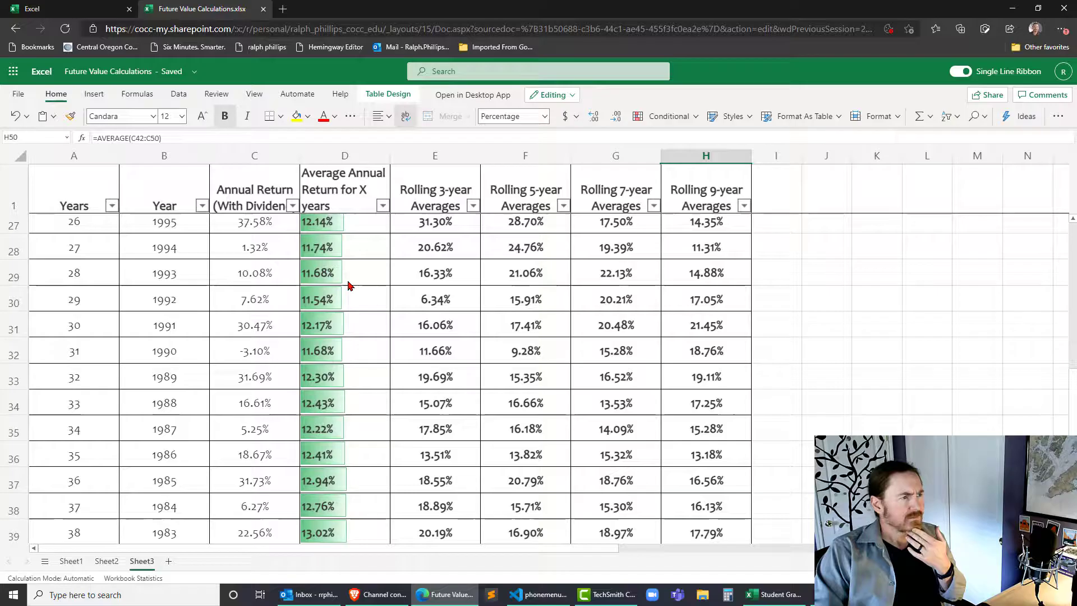
scroll(349, 286, "down", 3)
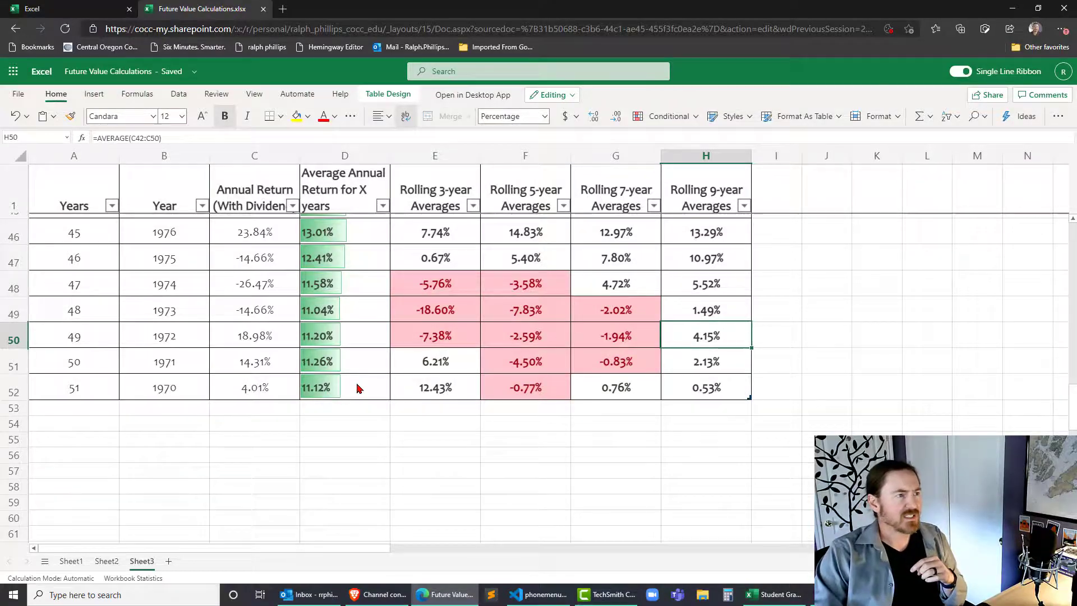
scroll(358, 387, "up", 2)
scroll(356, 386, "up", 10)
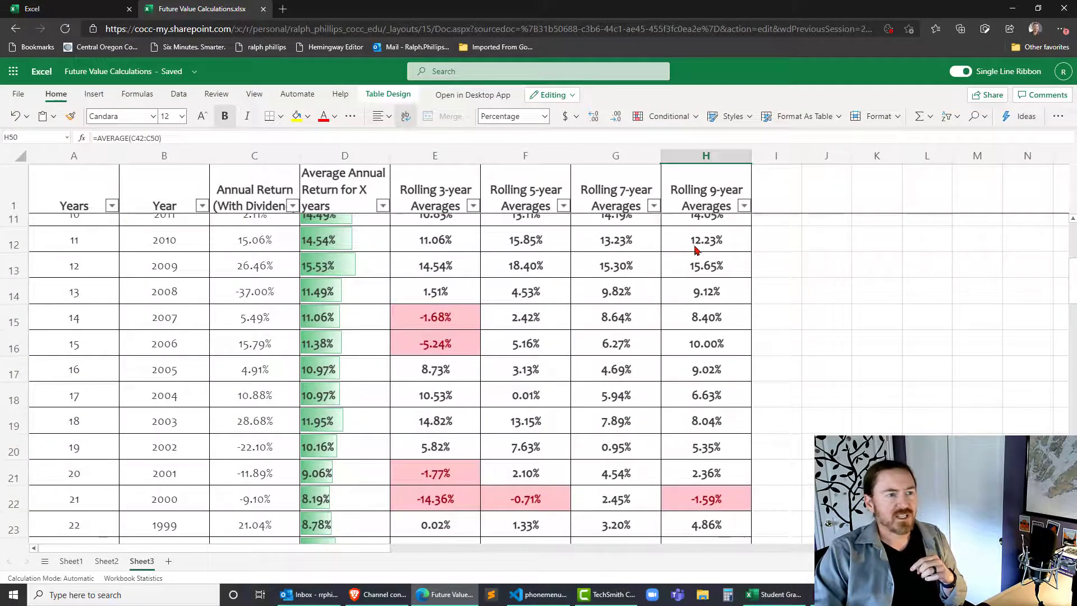
scroll(644, 272, "up", 3)
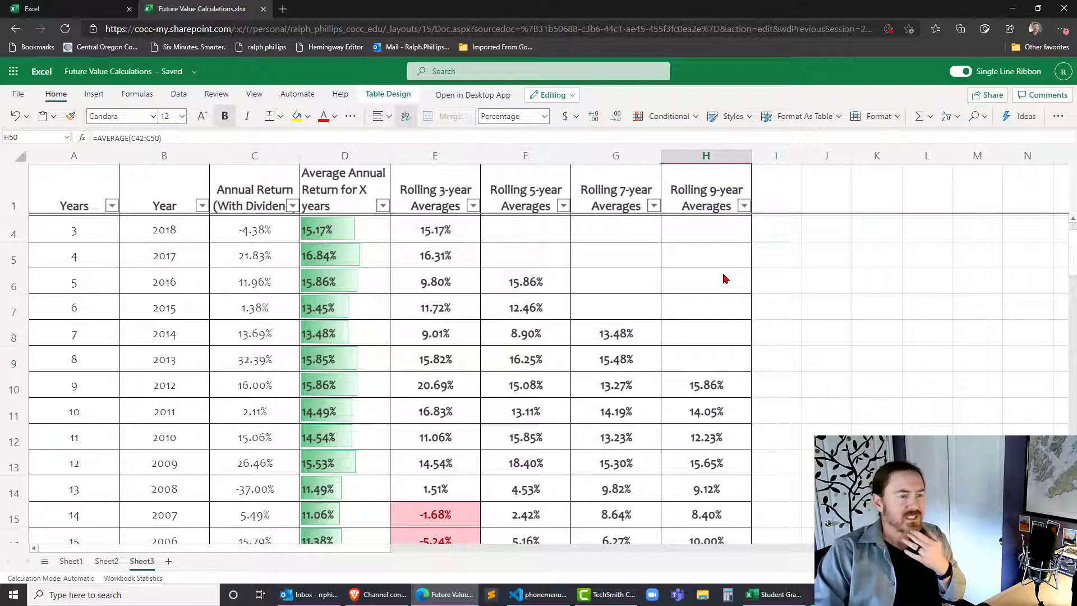
scroll(723, 293, "down", 6)
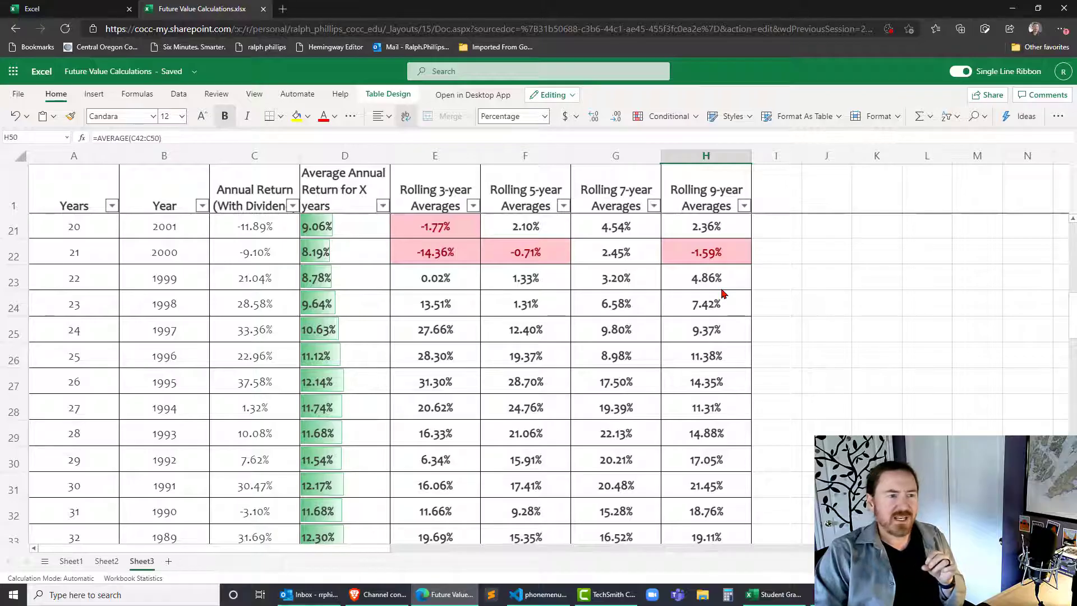
scroll(724, 292, "down", 3)
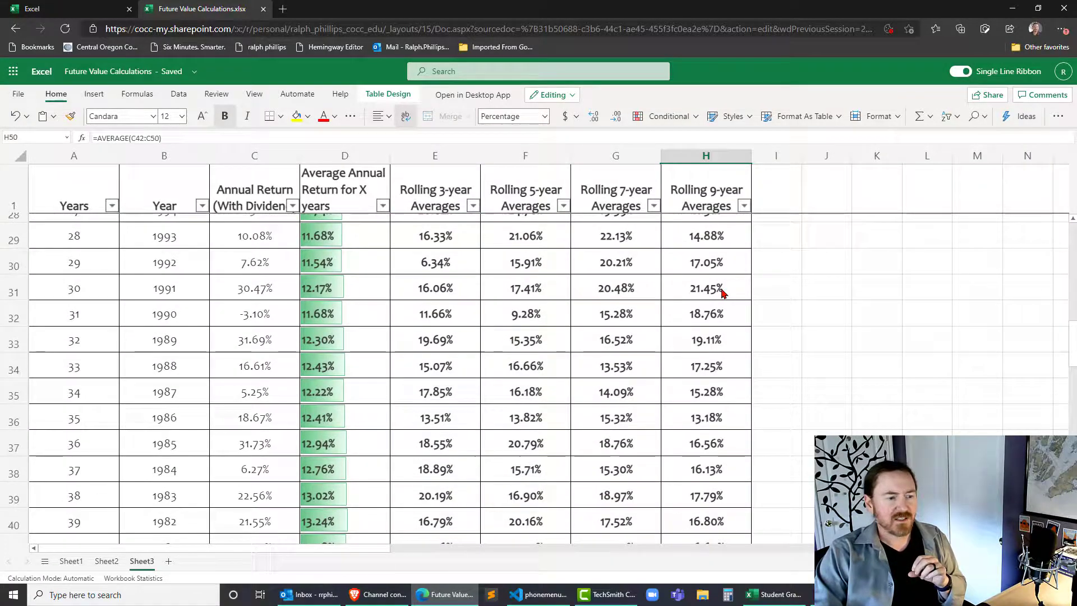
scroll(724, 293, "down", 3)
scroll(723, 293, "down", 2)
scroll(724, 292, "up", 7)
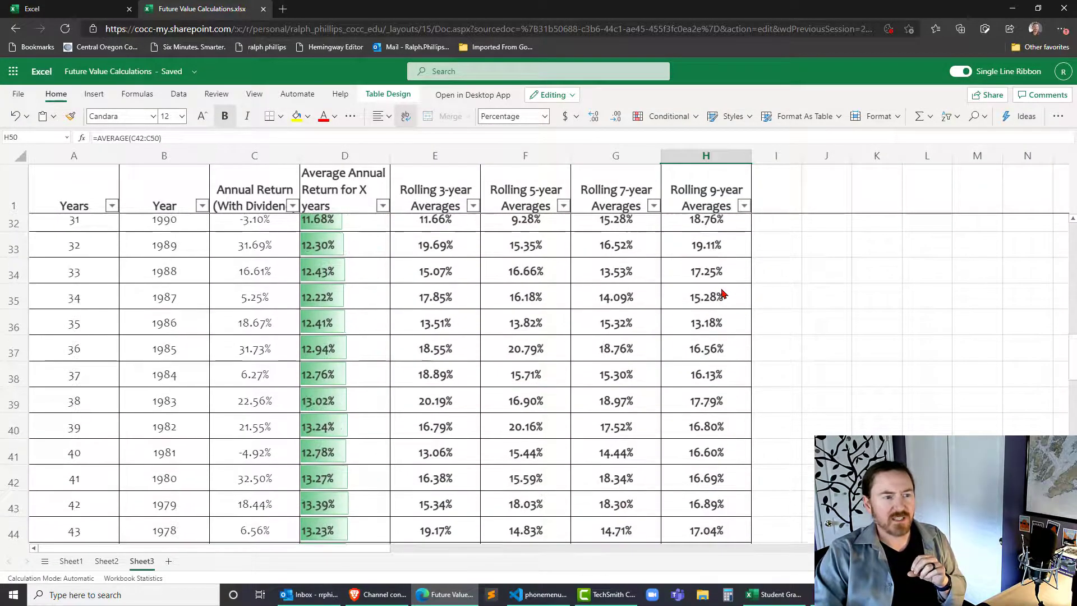
scroll(724, 292, "up", 2)
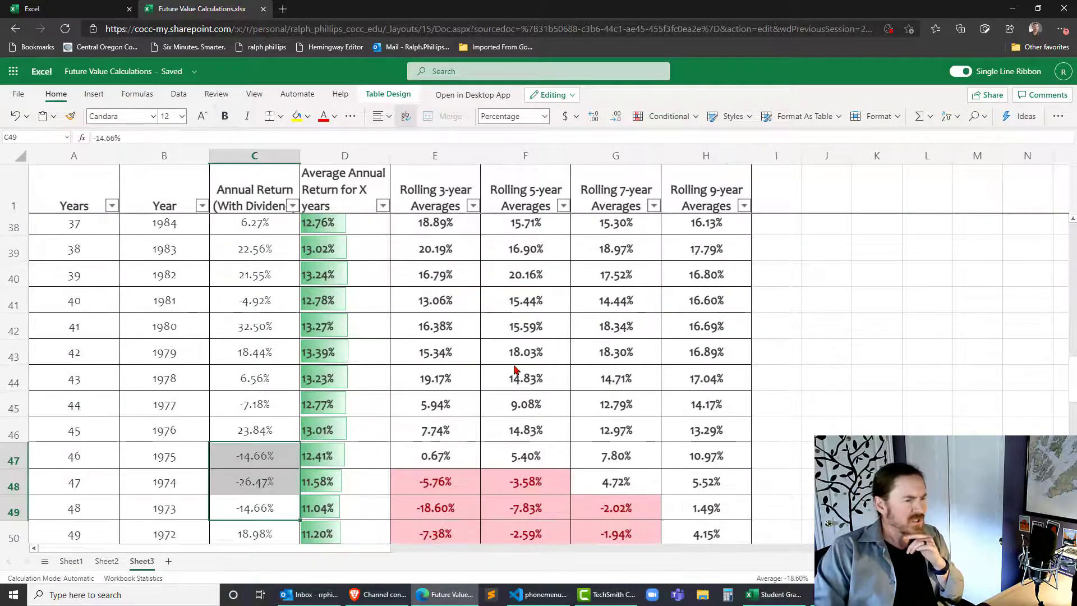
Step: On Sheet2, set the initial account value in B1 to 50000
left_click(106, 561)
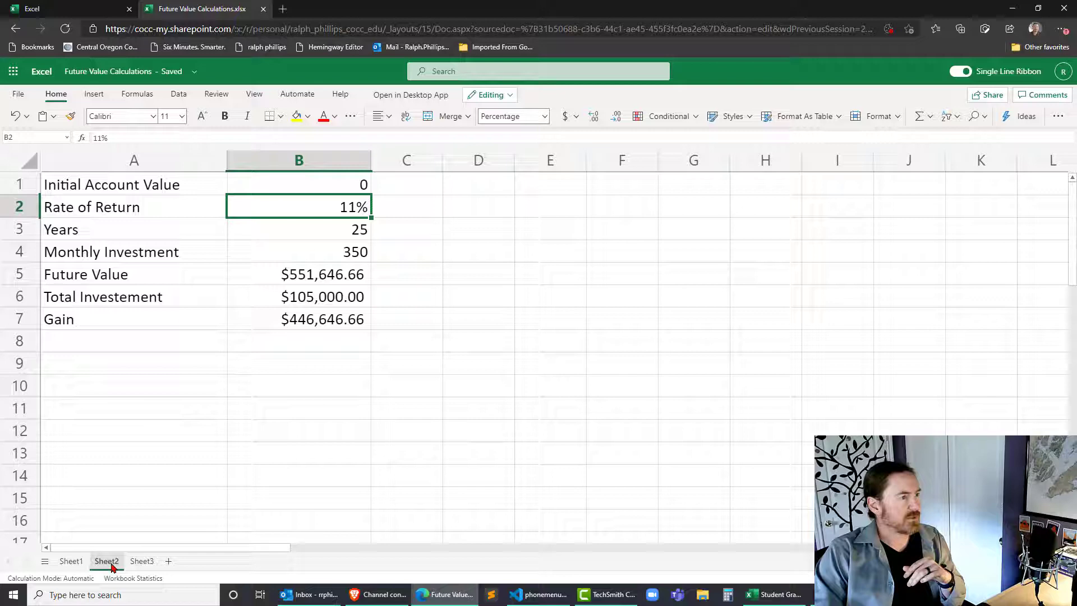
left_click(328, 186)
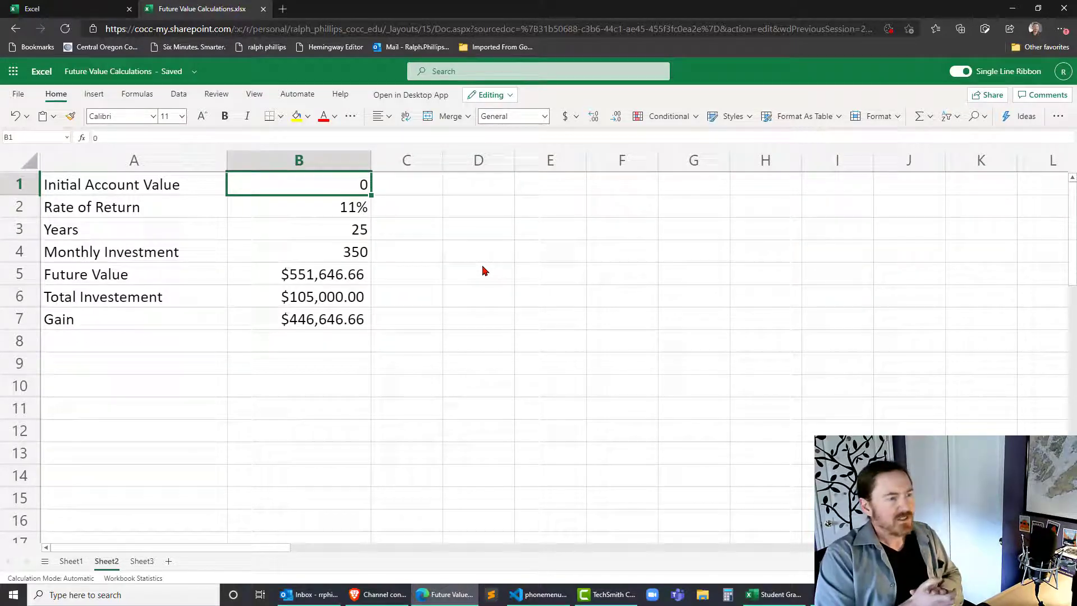
type("50000")
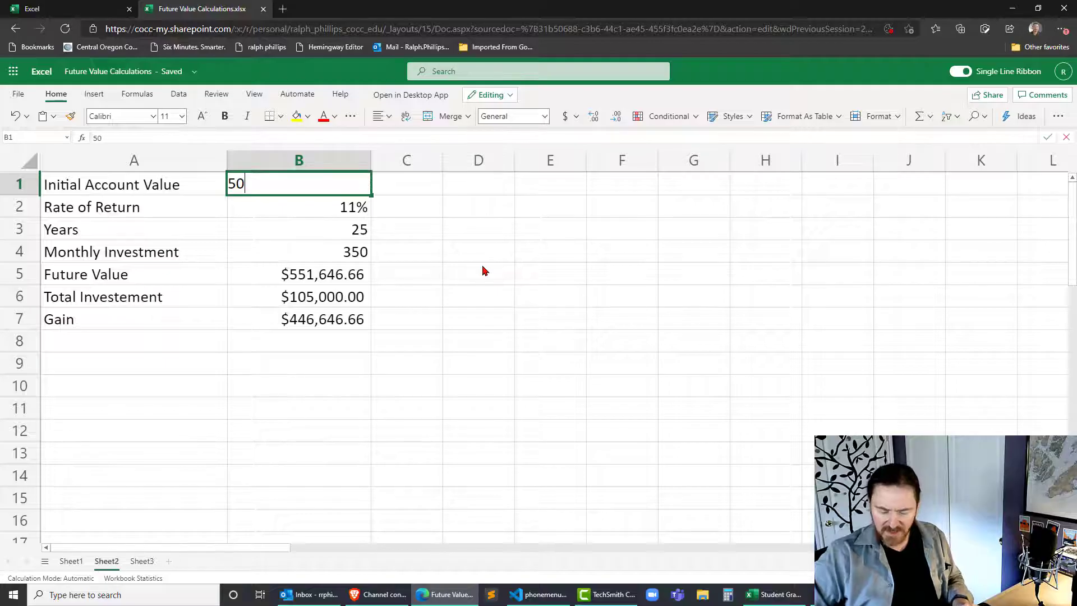
key("Return")
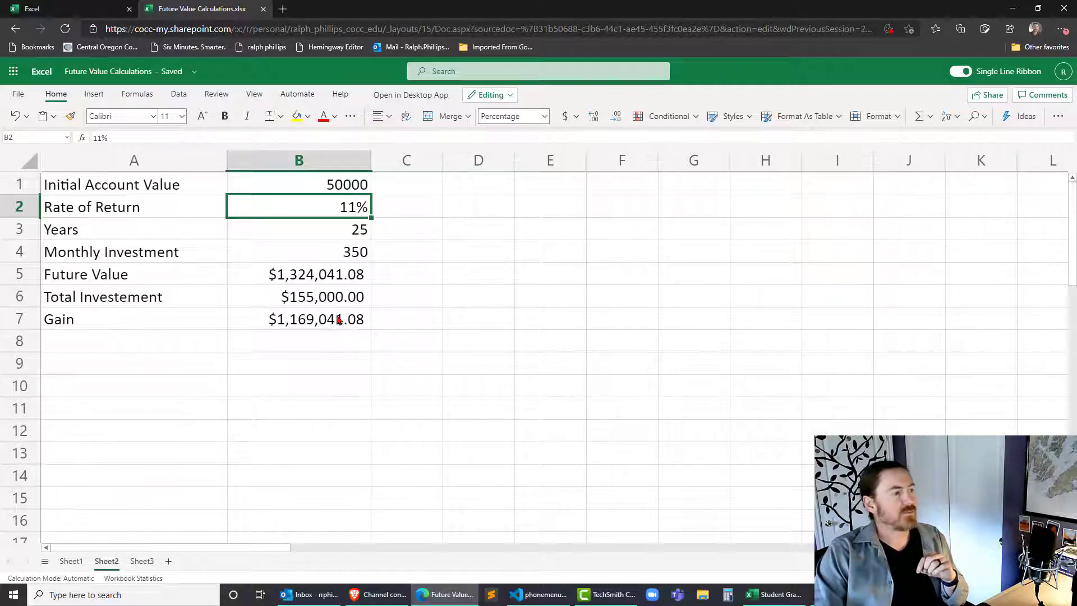
Step: Make the Future Value result in B5 bold, now $1,324,041.08
left_click(328, 283)
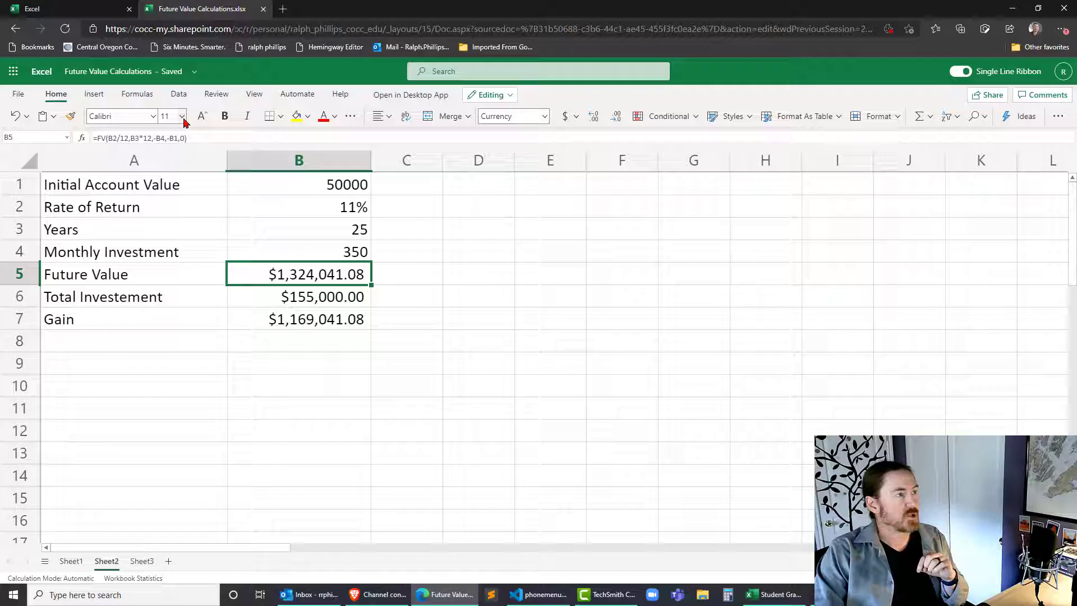
left_click(224, 116)
left_click(460, 287)
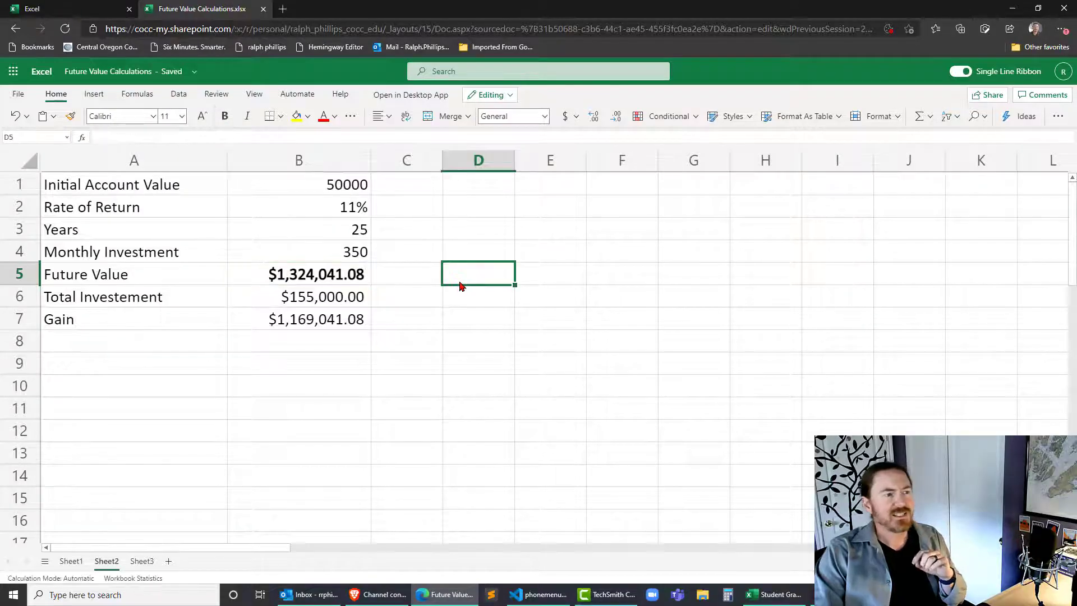
double_click(349, 282)
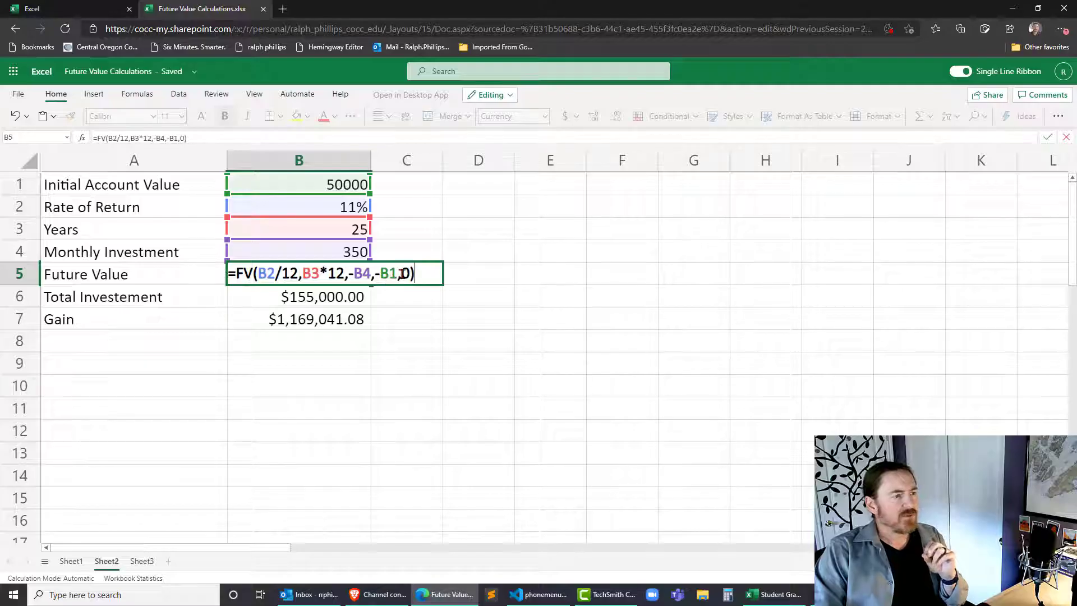
double_click(405, 274)
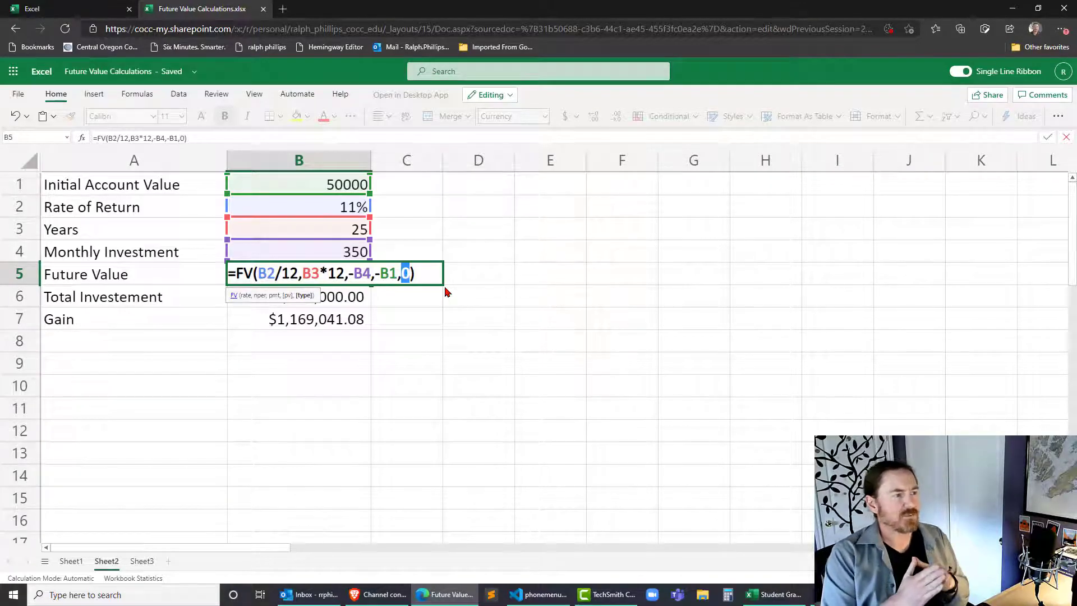
type("1")
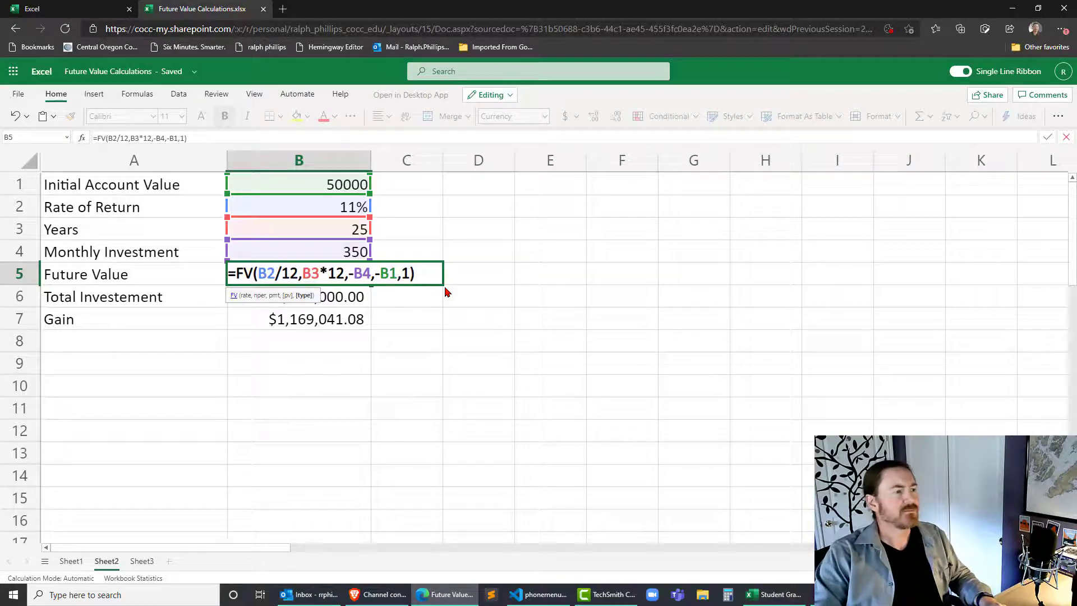
key("Escape")
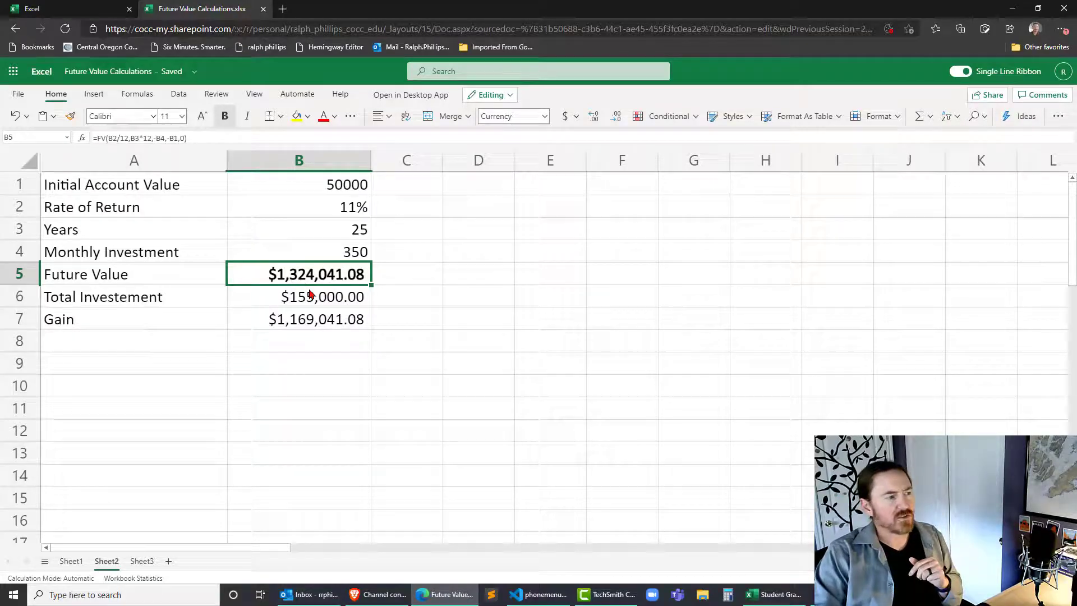
double_click(338, 282)
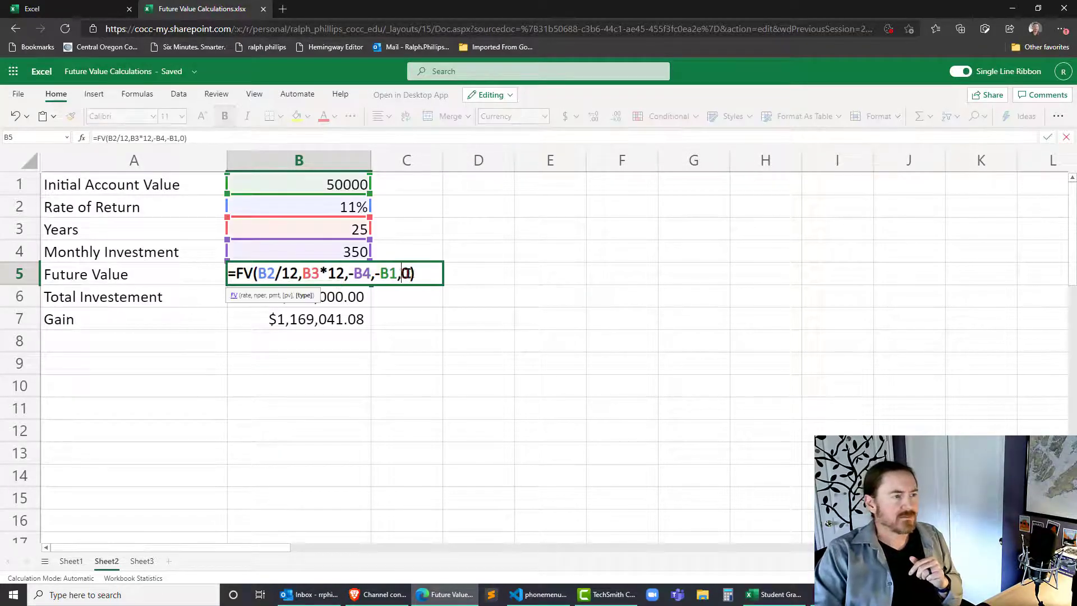
double_click(407, 273)
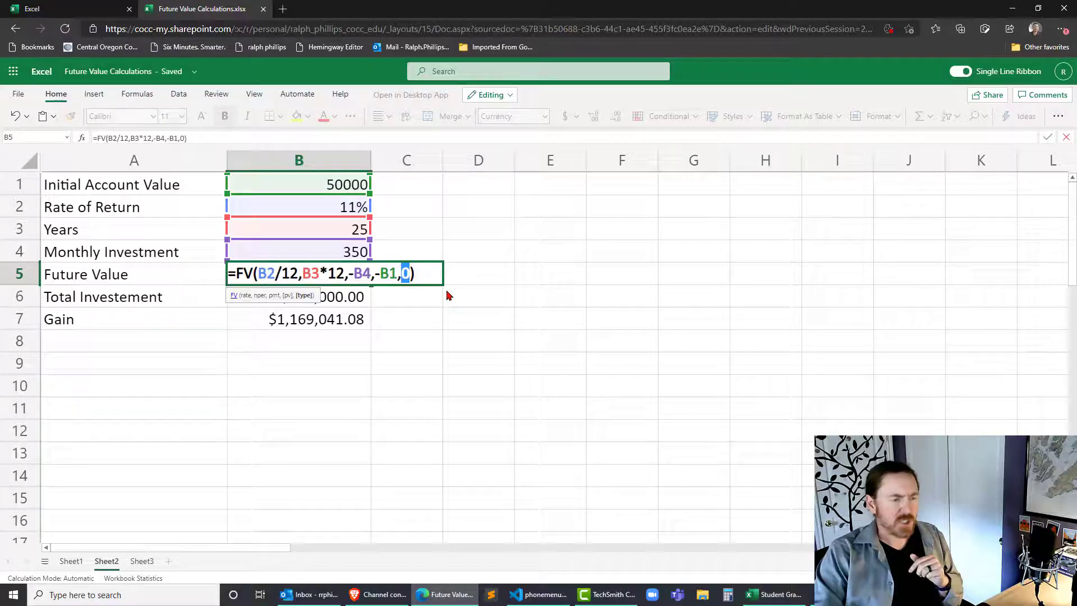
type("1")
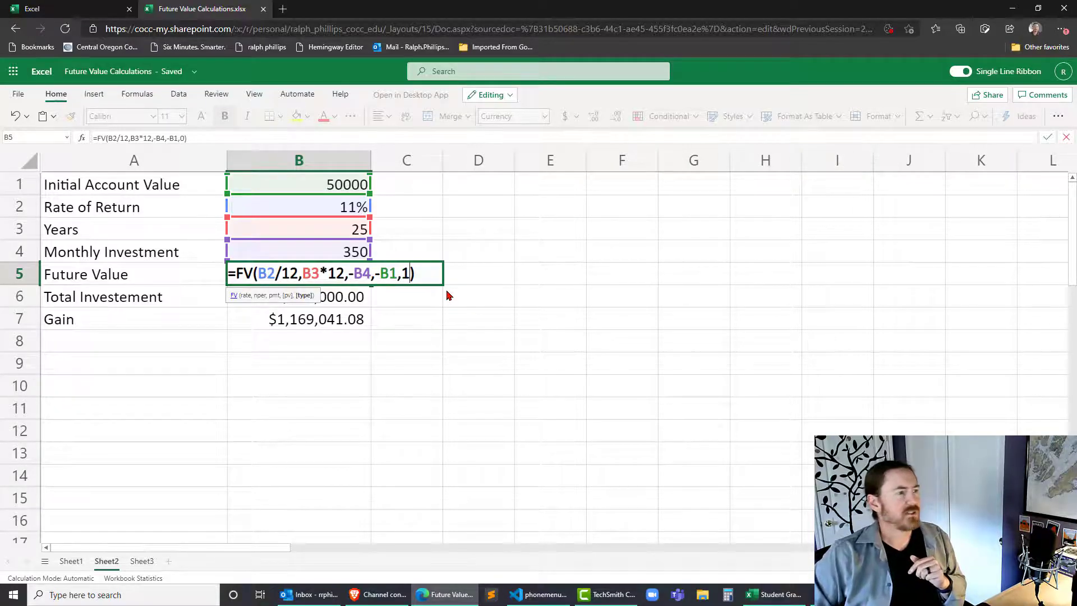
key("Return")
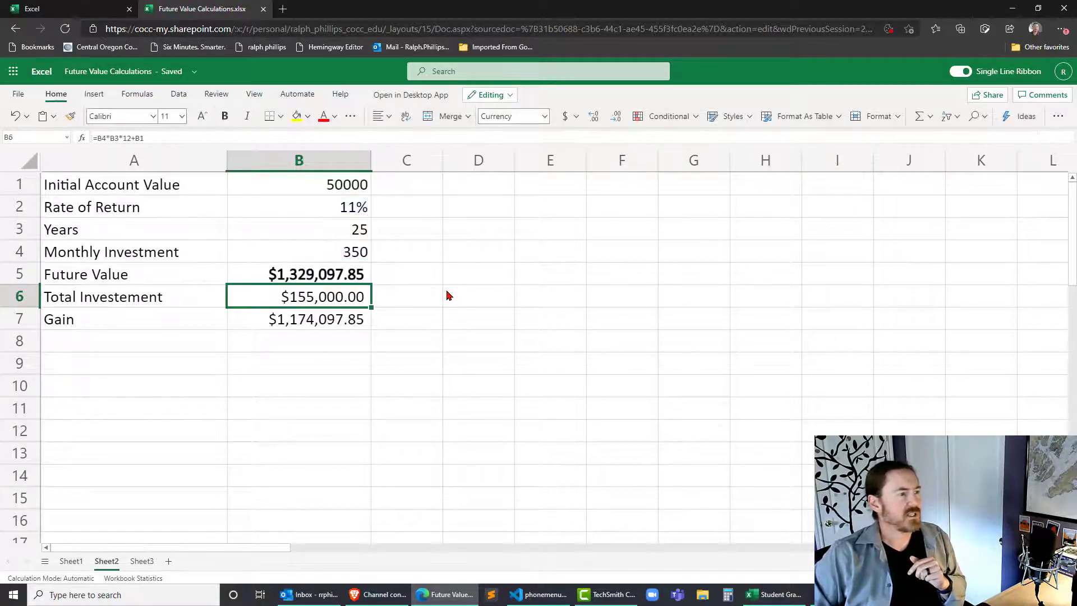
double_click(340, 275)
left_click(400, 274)
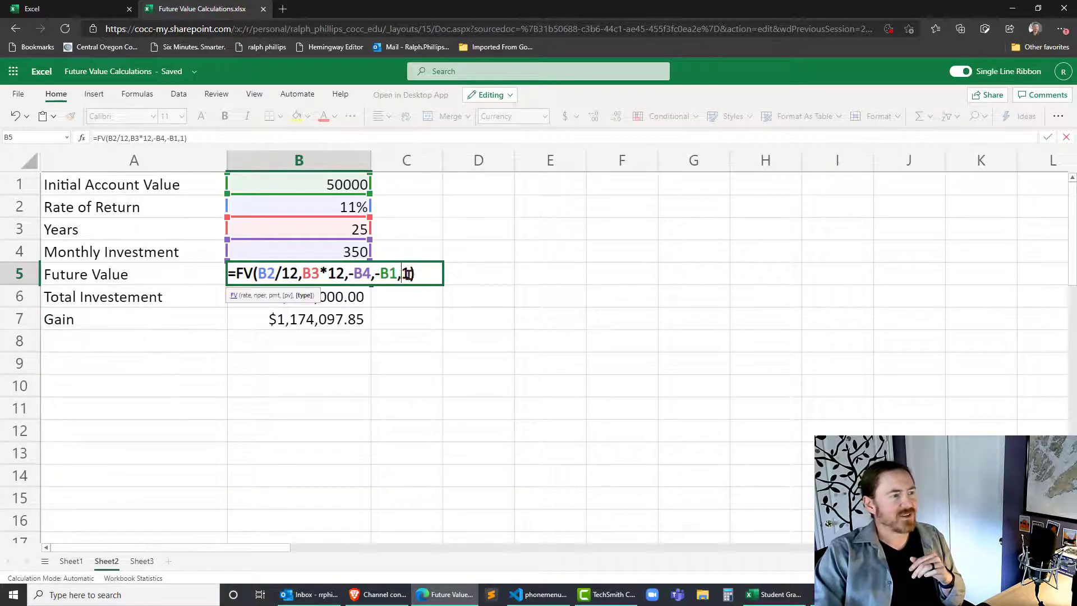
double_click(405, 274)
type("0")
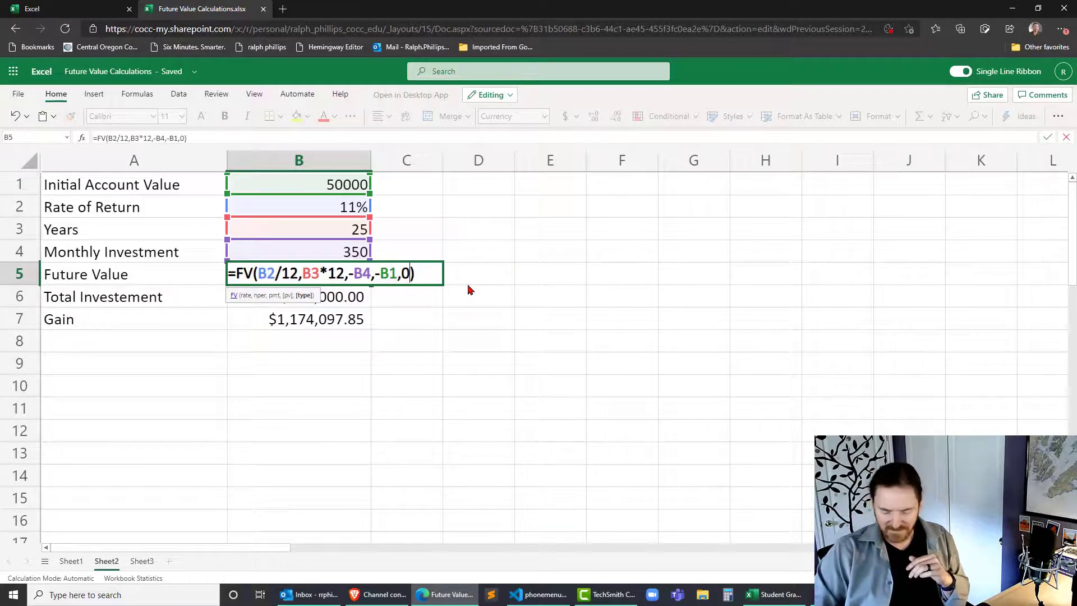
key("Return")
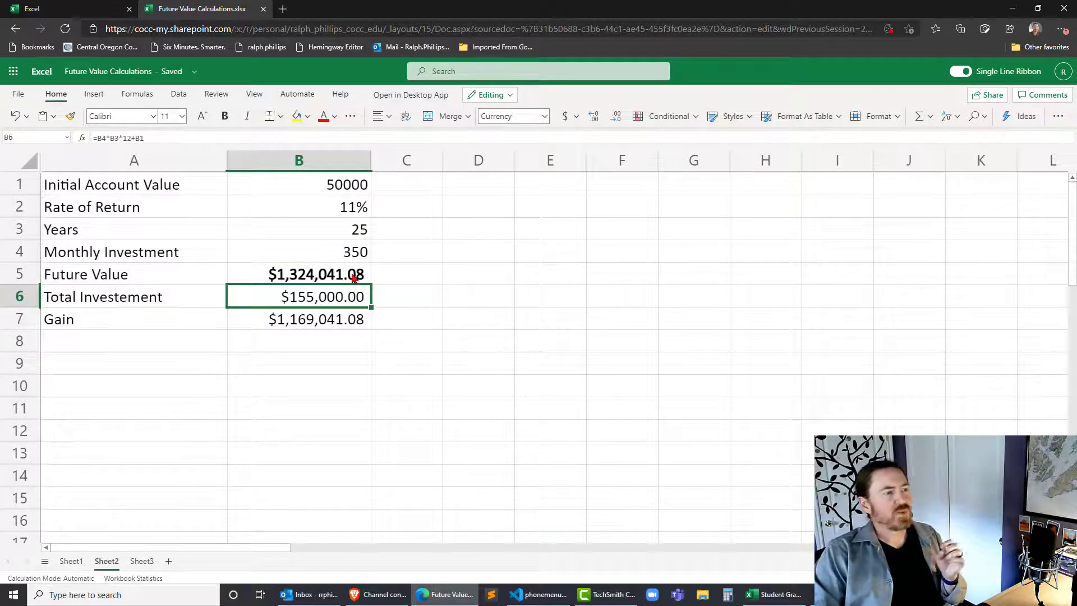
Step: Apply the 600 monthly investment and select the FV formula's final type argument in B5
left_click(348, 276)
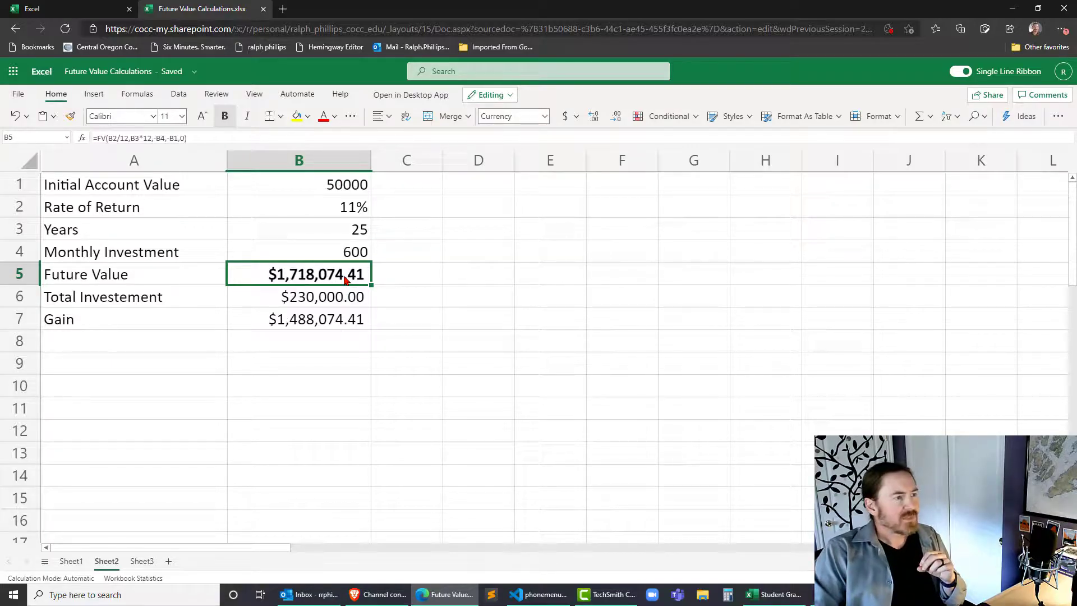
key("F2")
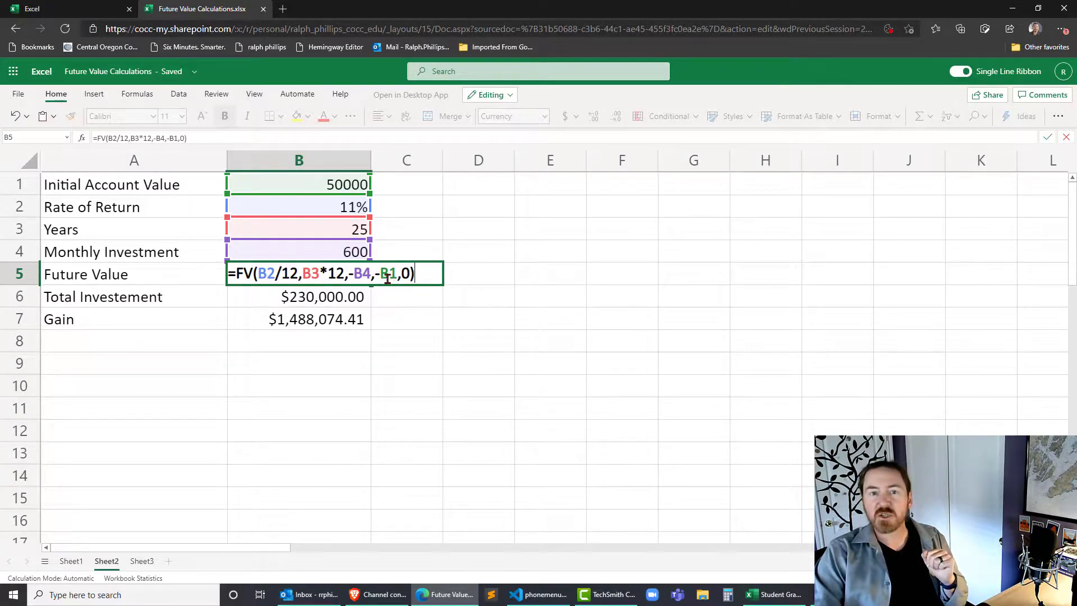
double_click(407, 274)
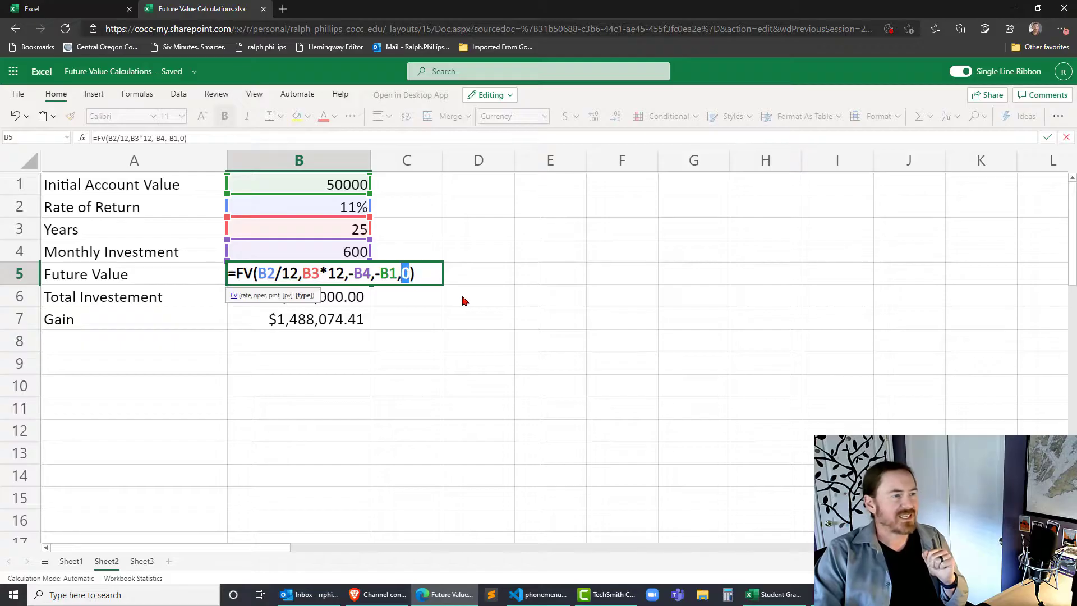